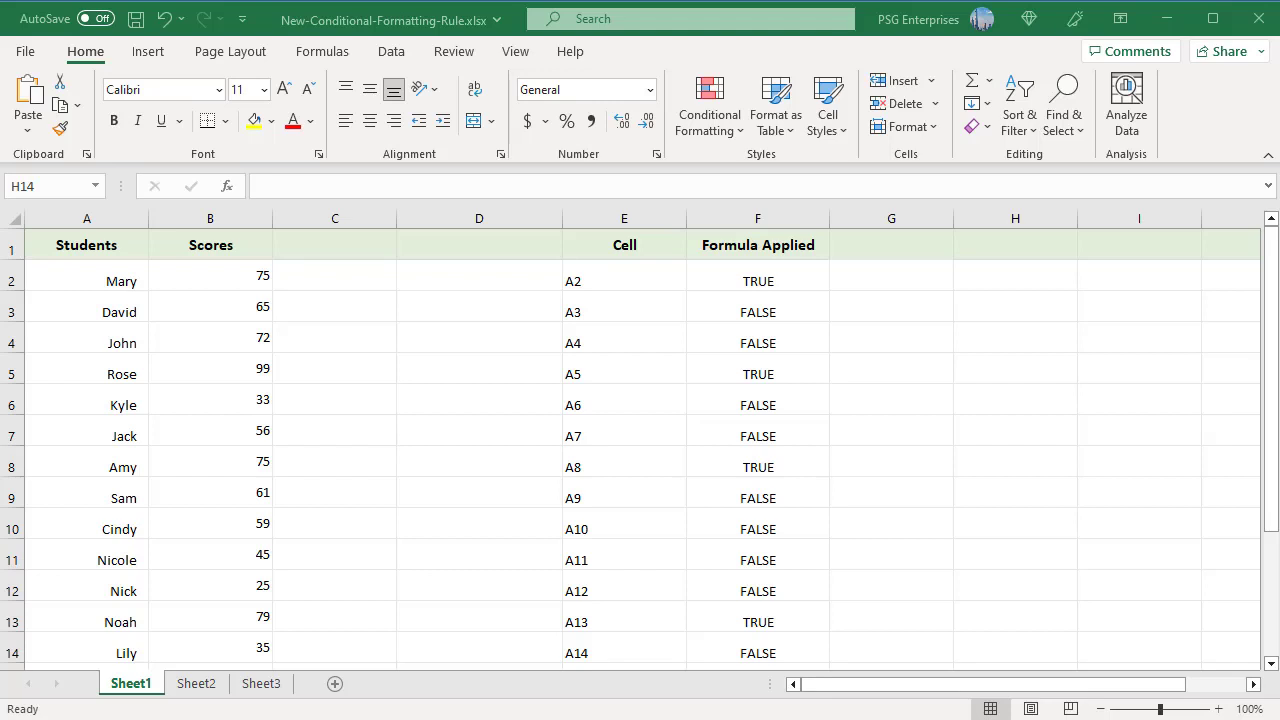
Select the student names A2:A14 and start a new rule of type 'Use a formula to determine which cells to format'
left_click(56, 281)
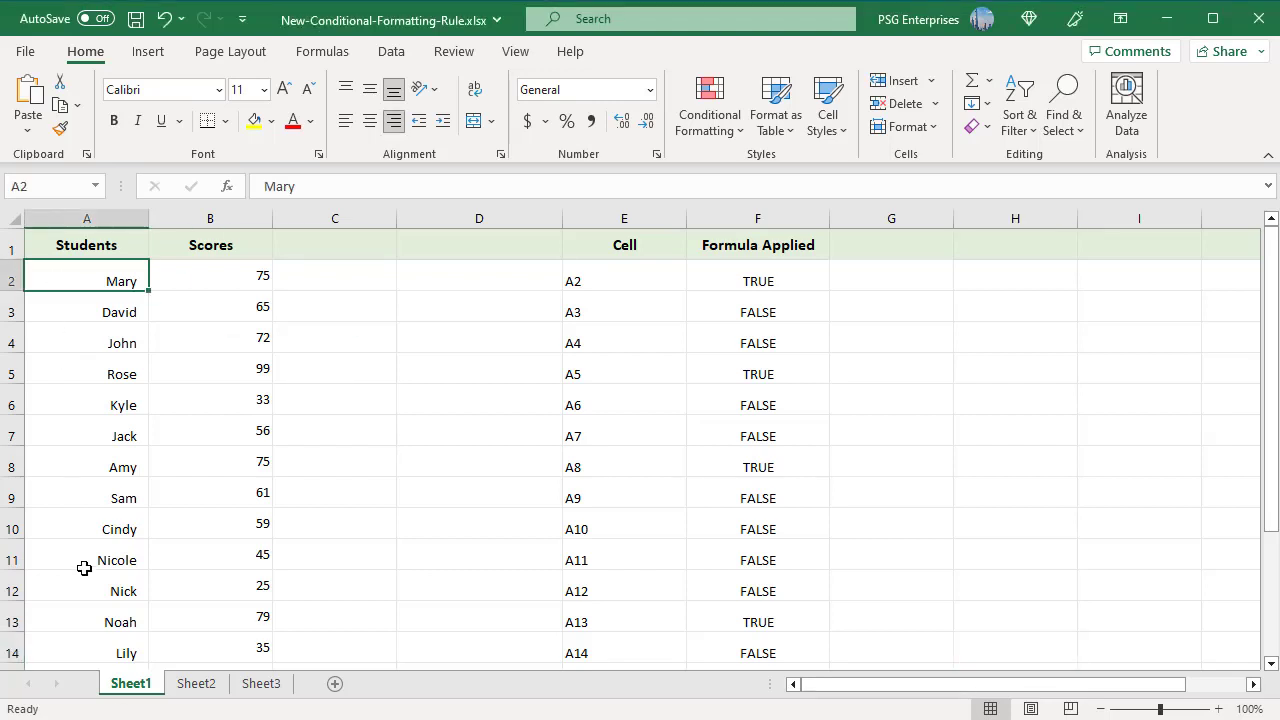
left_click(94, 651, "shift")
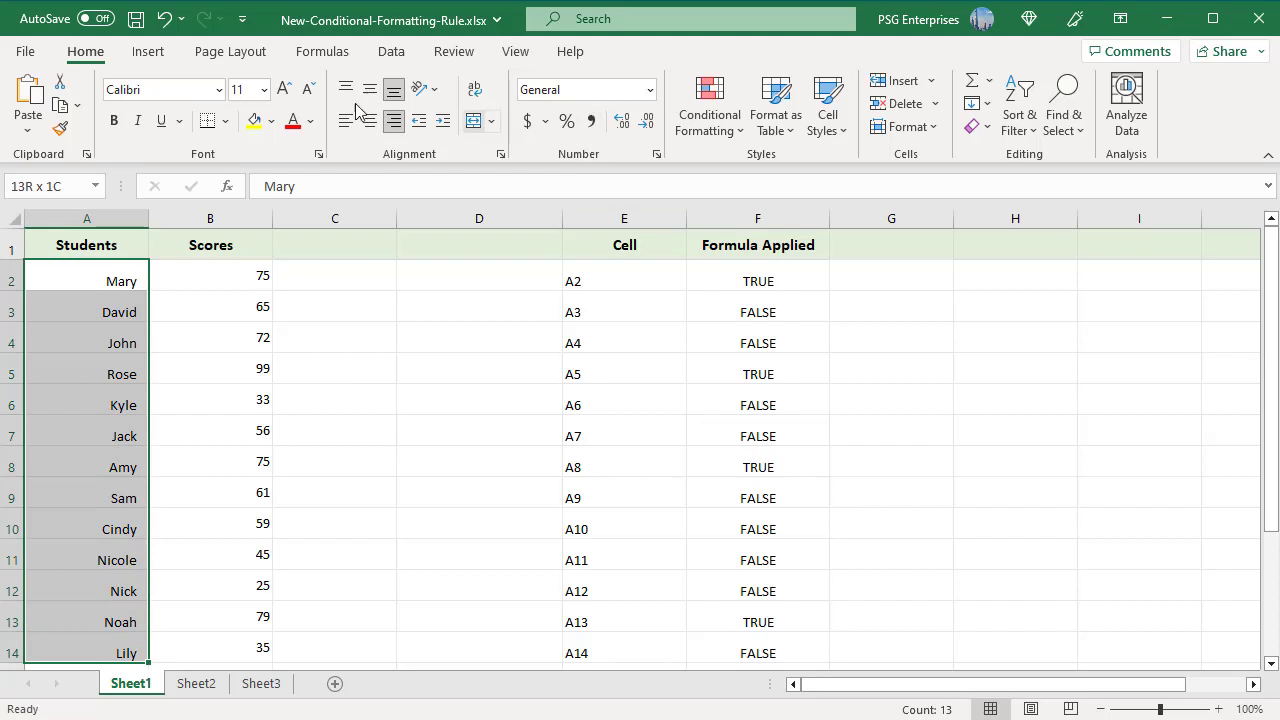
left_click(737, 138)
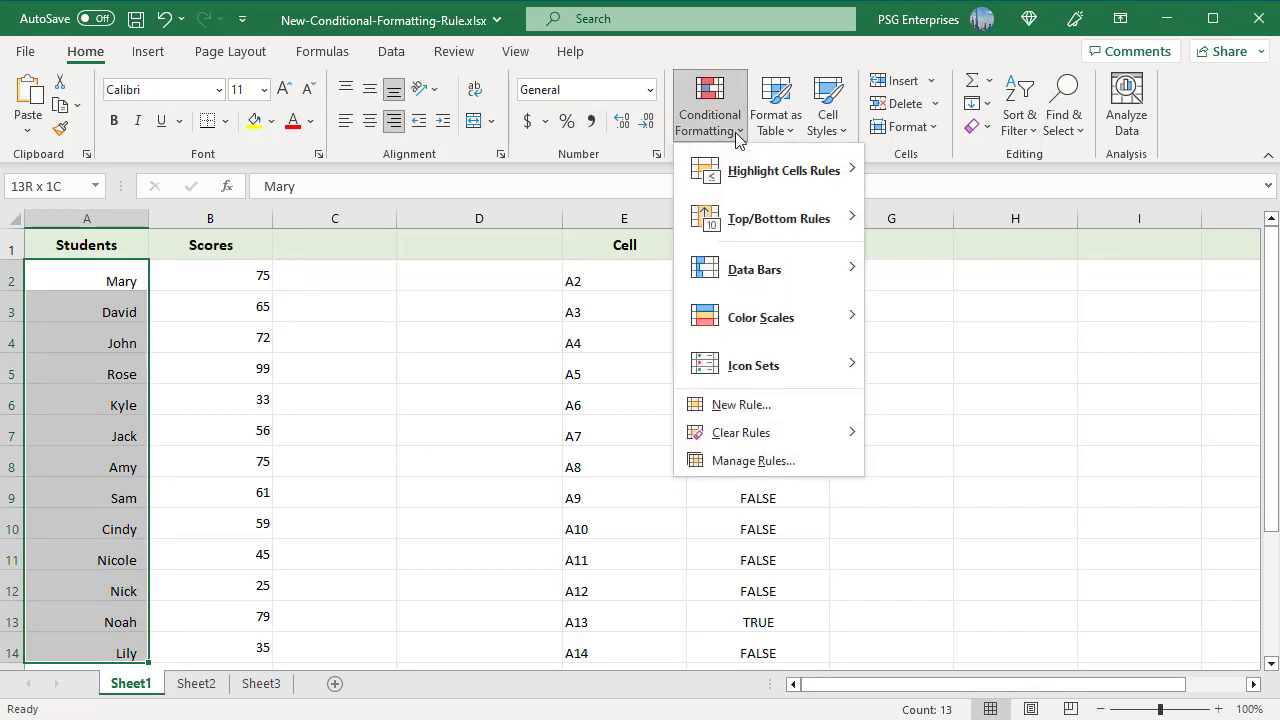
left_click(777, 406)
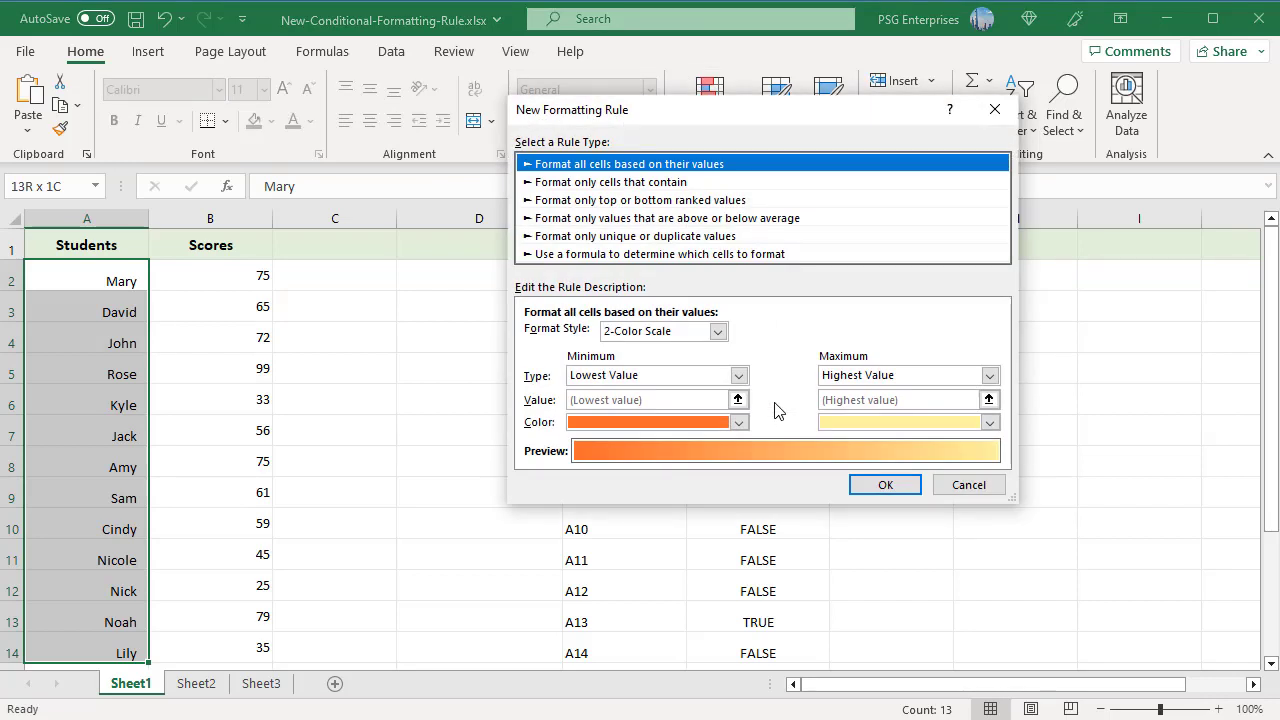
left_click(617, 255)
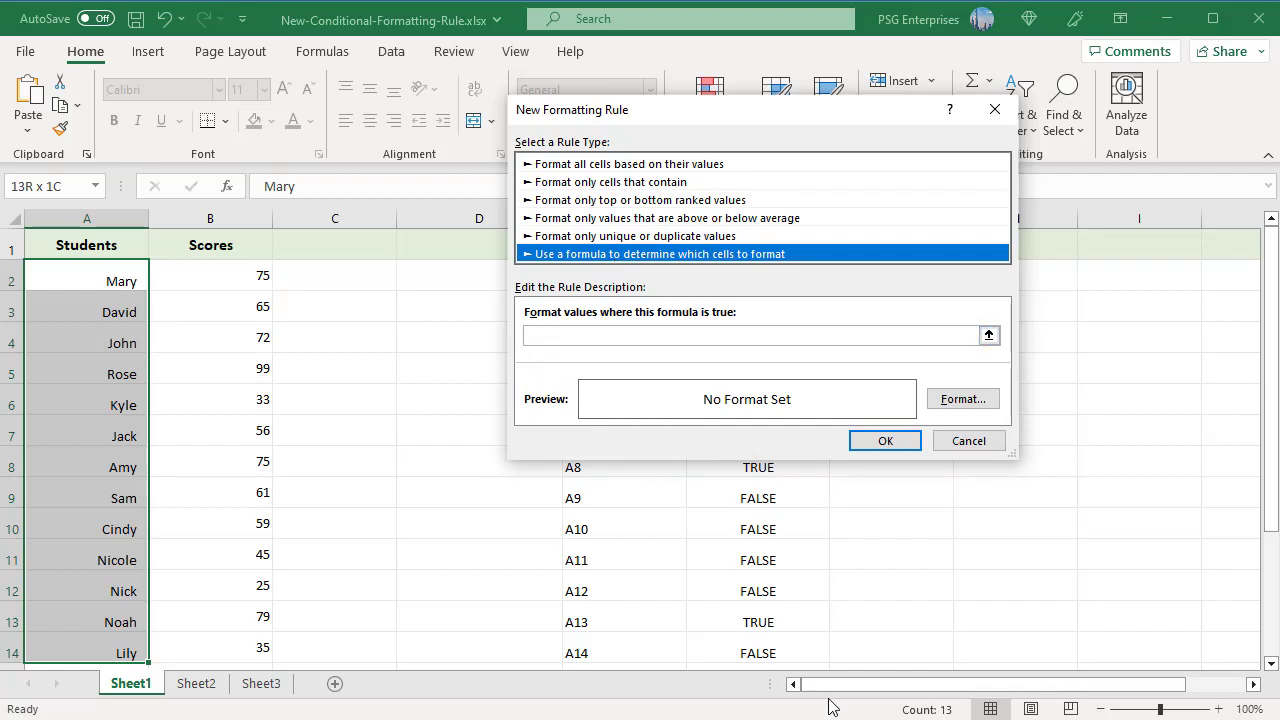
Enter the rule formula =$B2 >=75 and bring up the cell format options
left_click(533, 336)
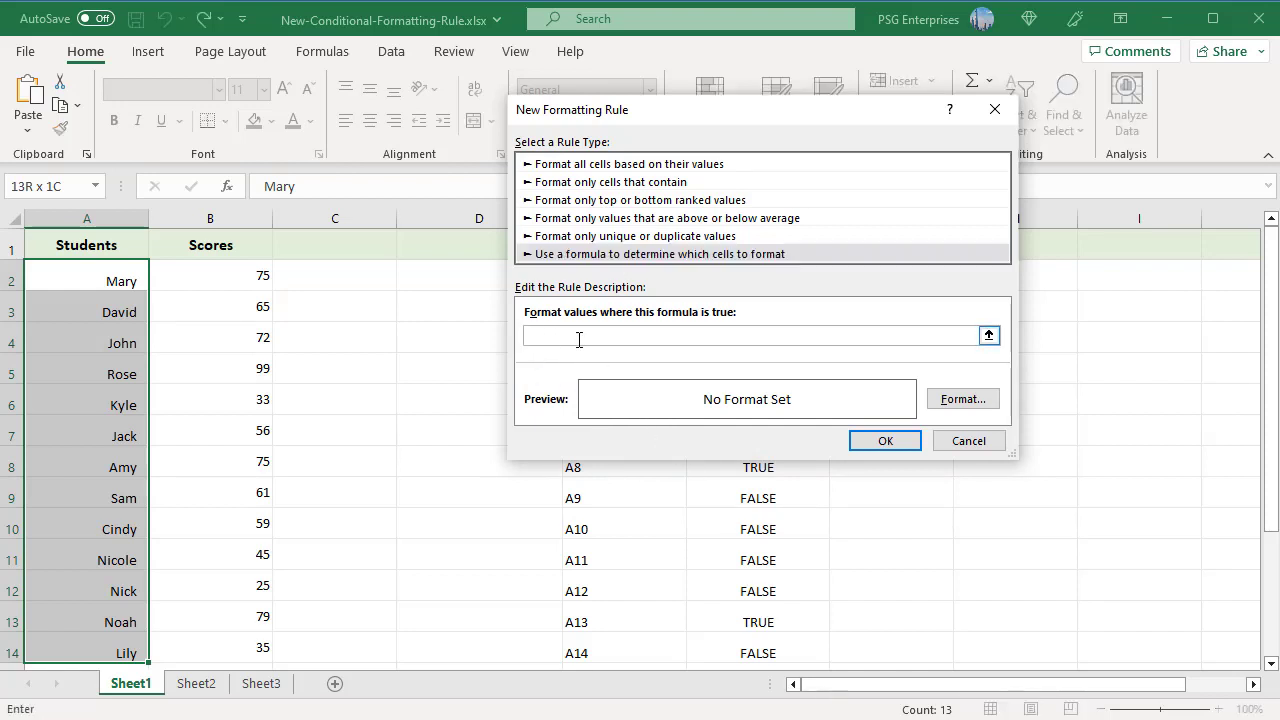
type("=$B2 >=75")
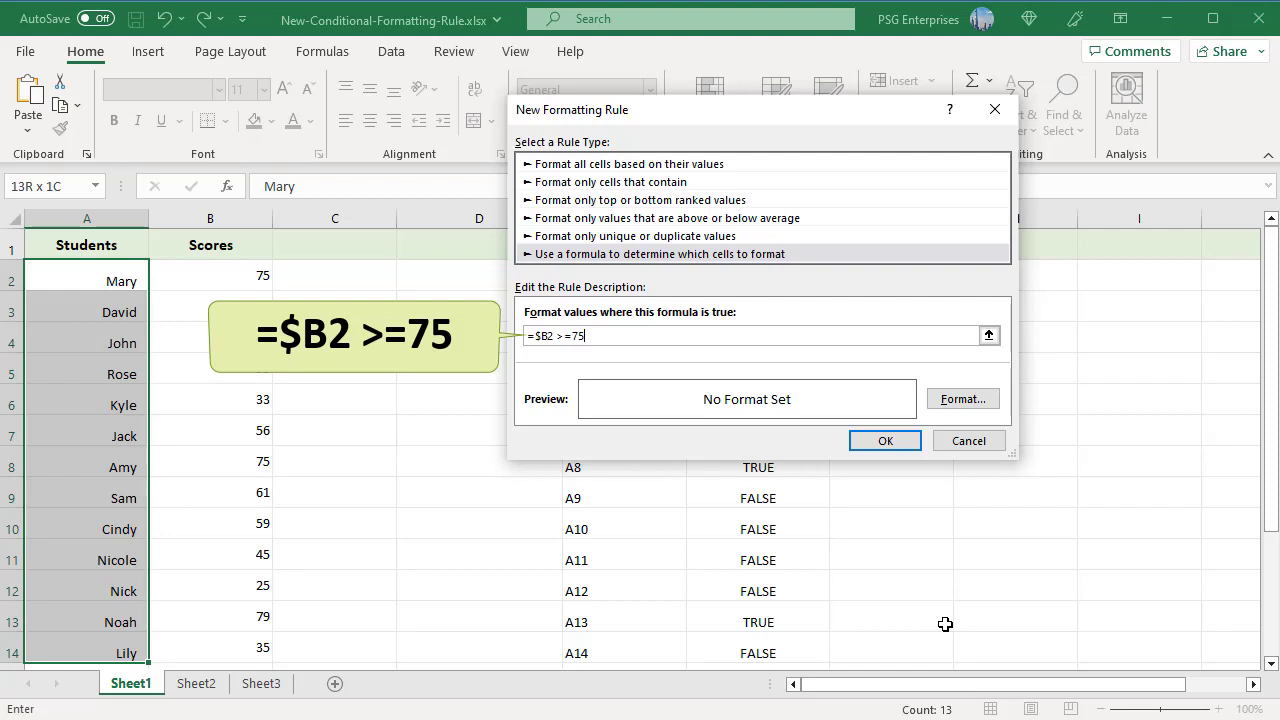
left_click(979, 400)
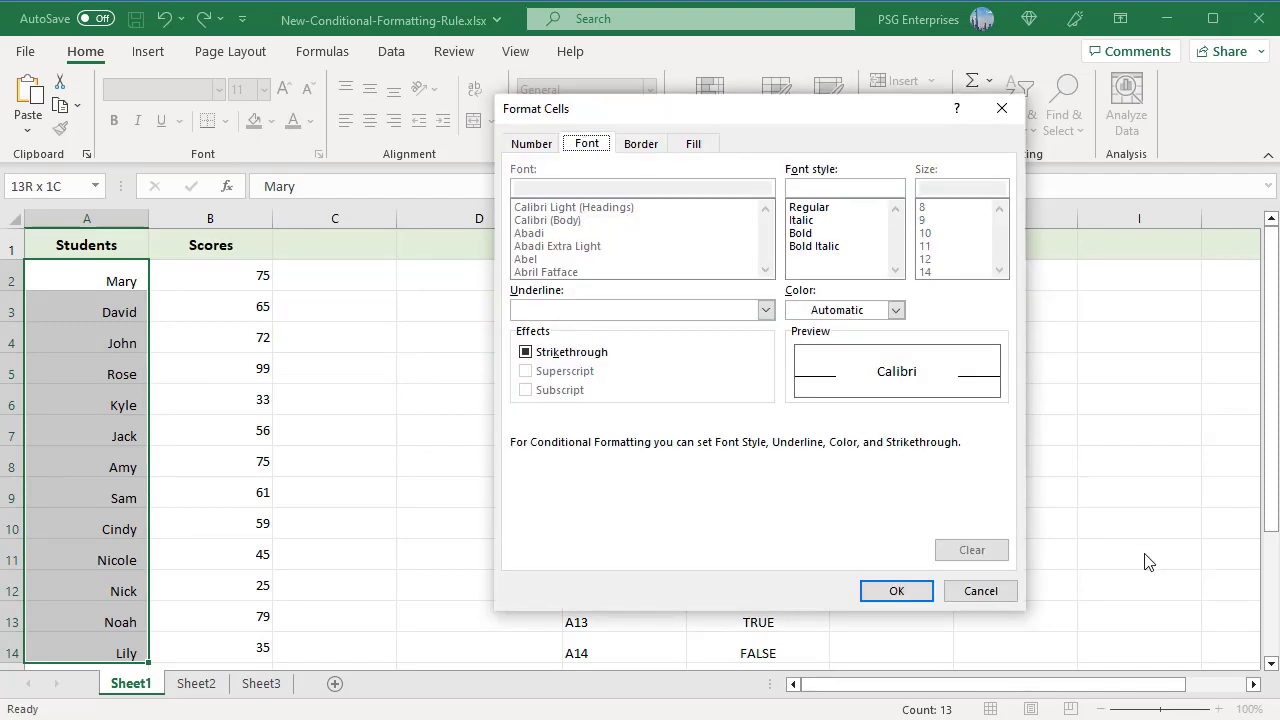
Browse the Border tab, the Fill tab and the custom colour options without changing anything
left_click(641, 145)
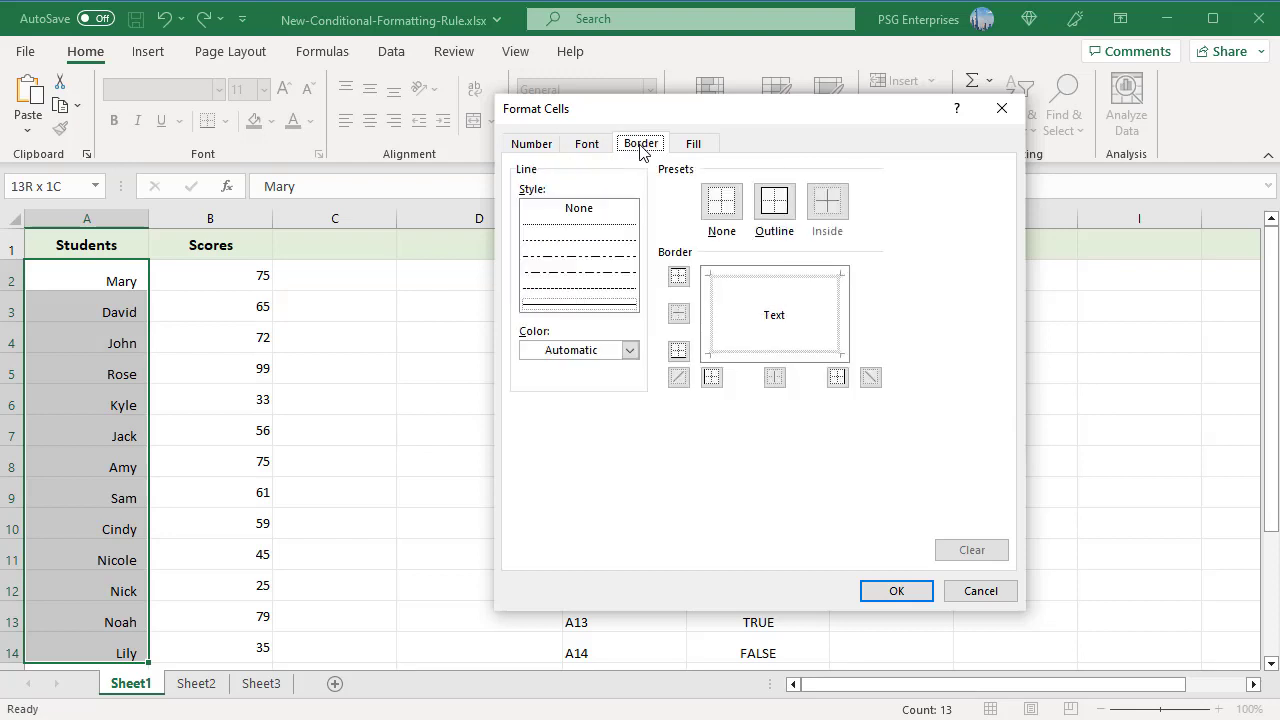
left_click(691, 147)
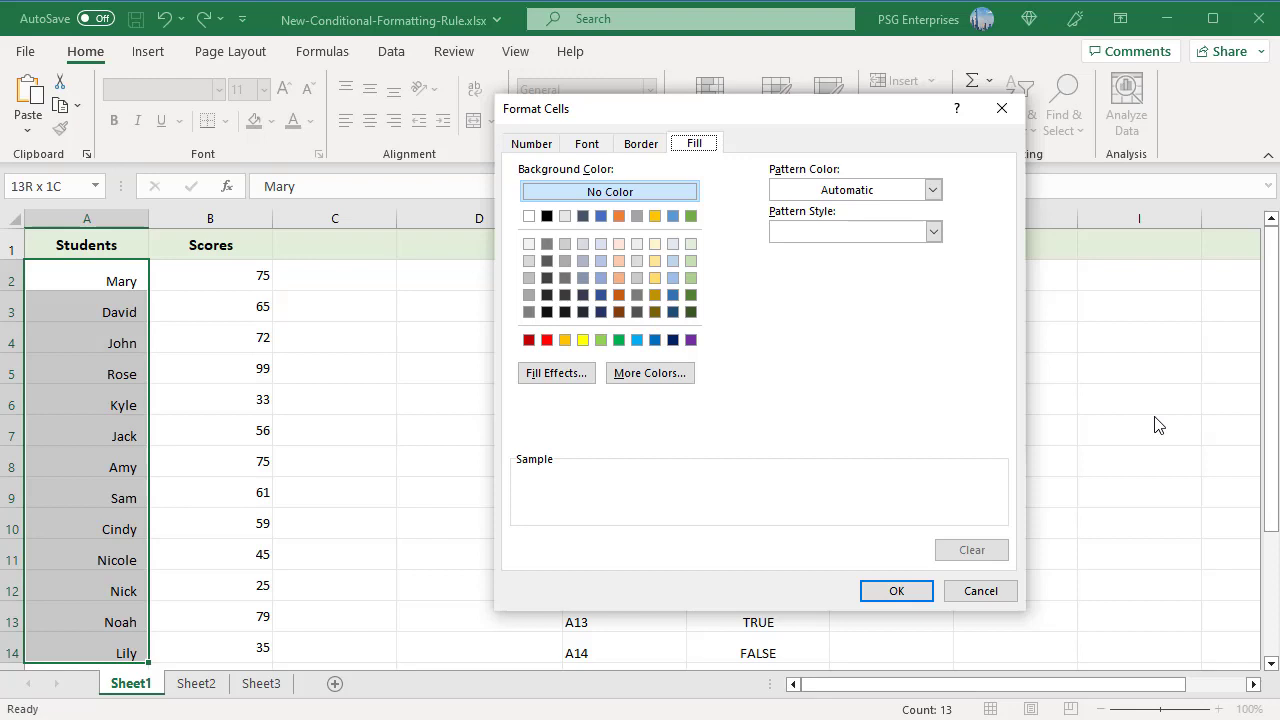
left_click(655, 378)
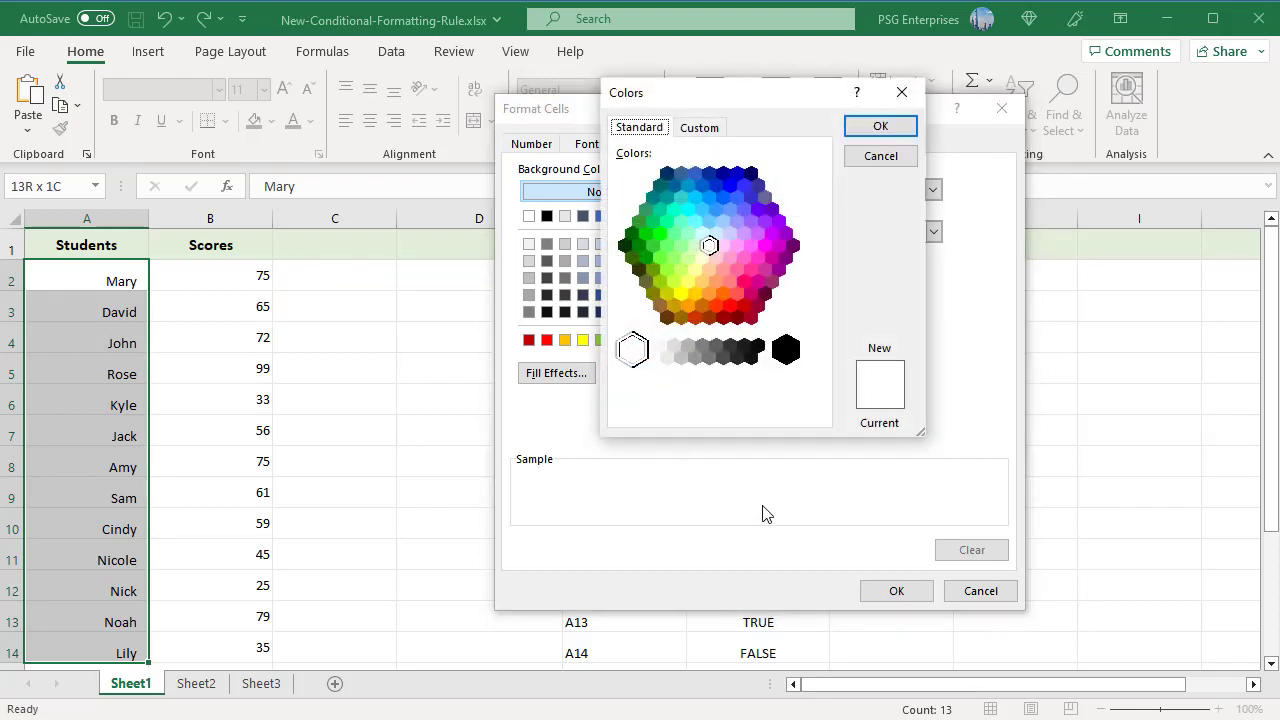
left_click(701, 128)
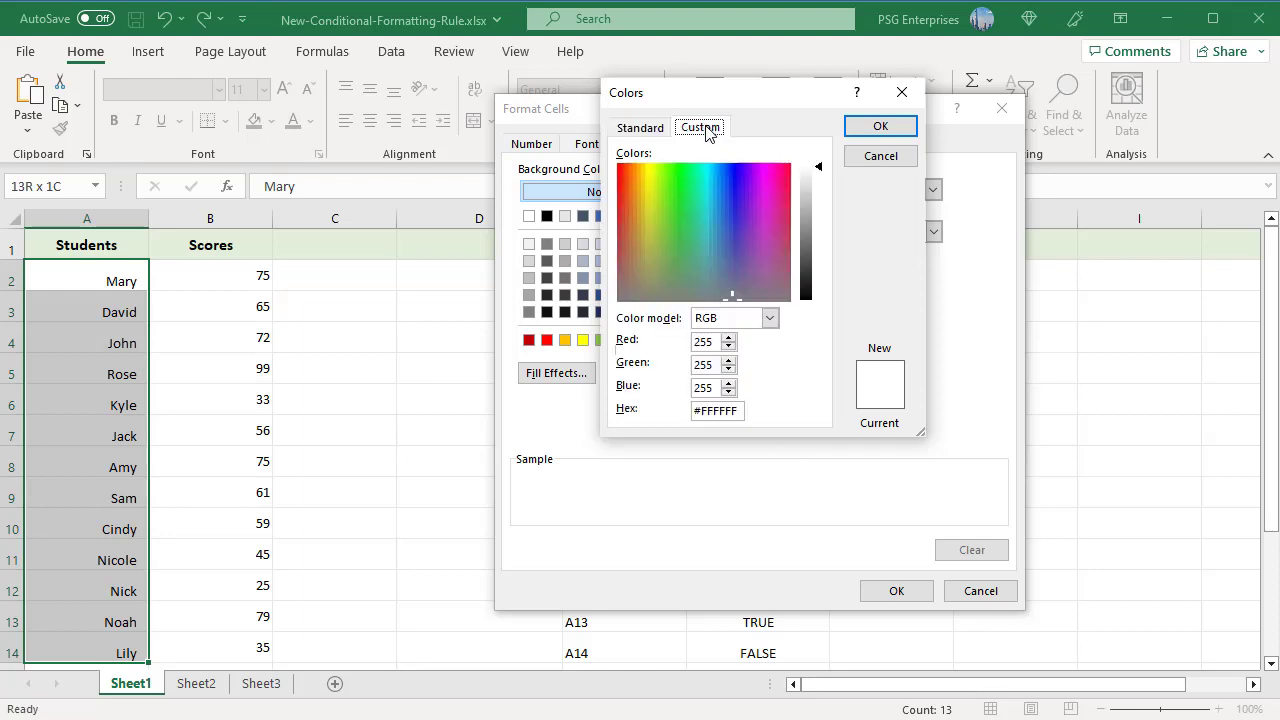
left_click(769, 318)
left_click(881, 156)
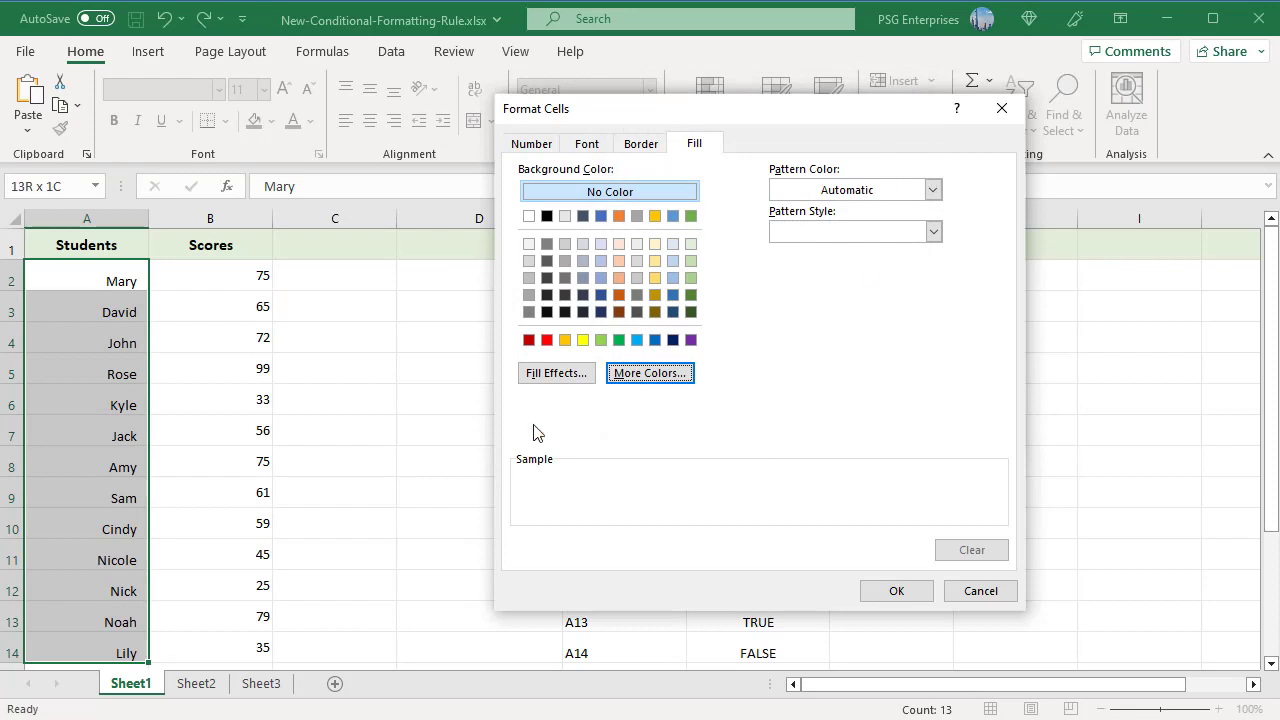
Apply a light-blue diagonal-down gradient fill and confirm the new rule
left_click(552, 372)
left_click(826, 137)
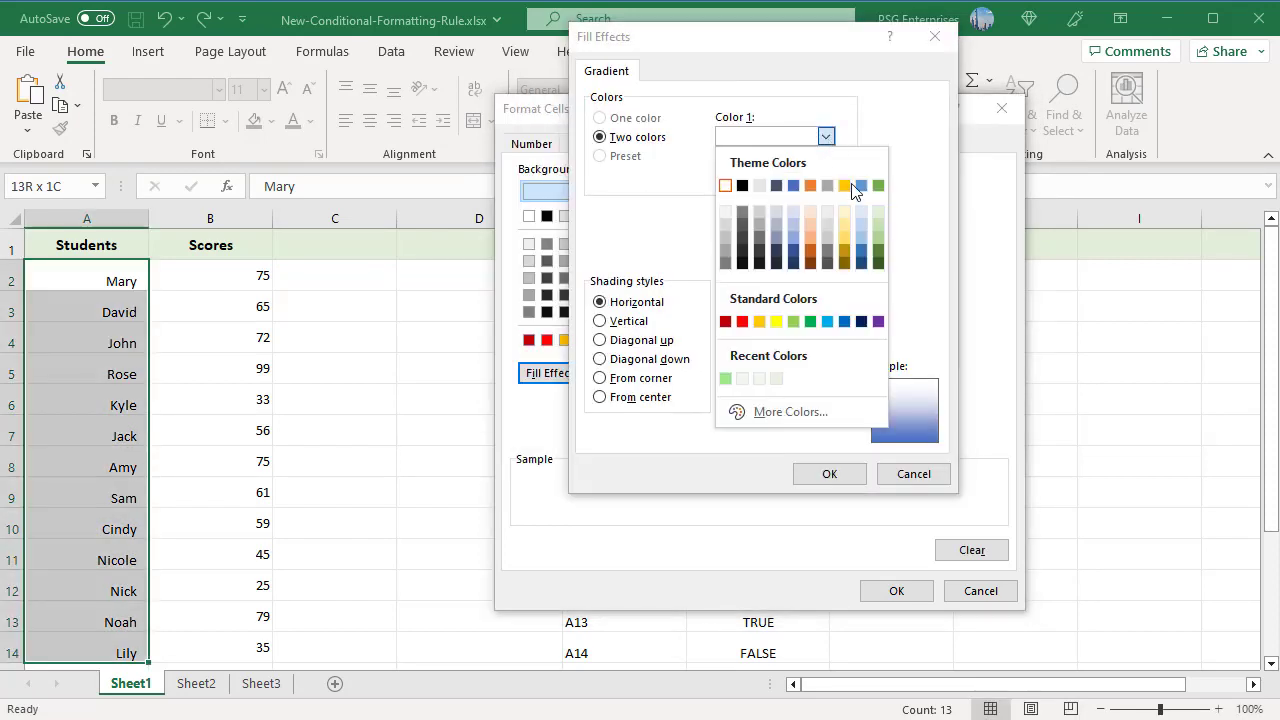
left_click(862, 211)
left_click(600, 359)
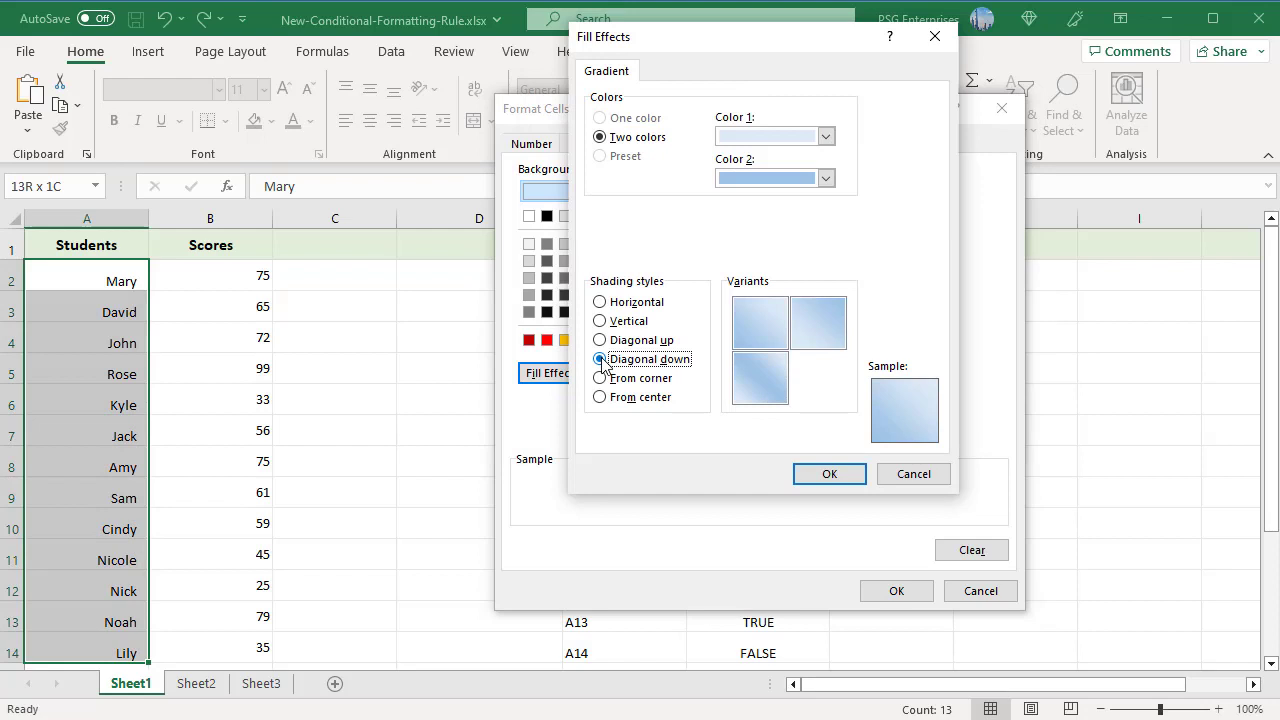
left_click(845, 470)
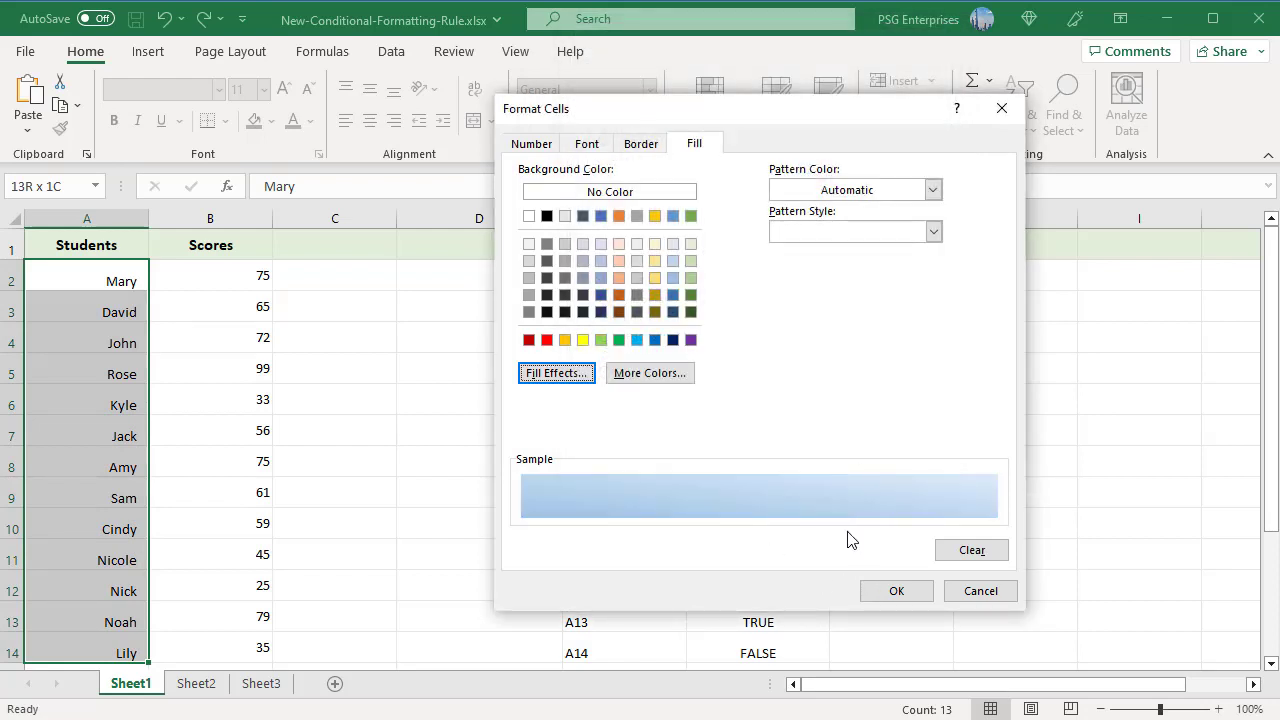
left_click(895, 591)
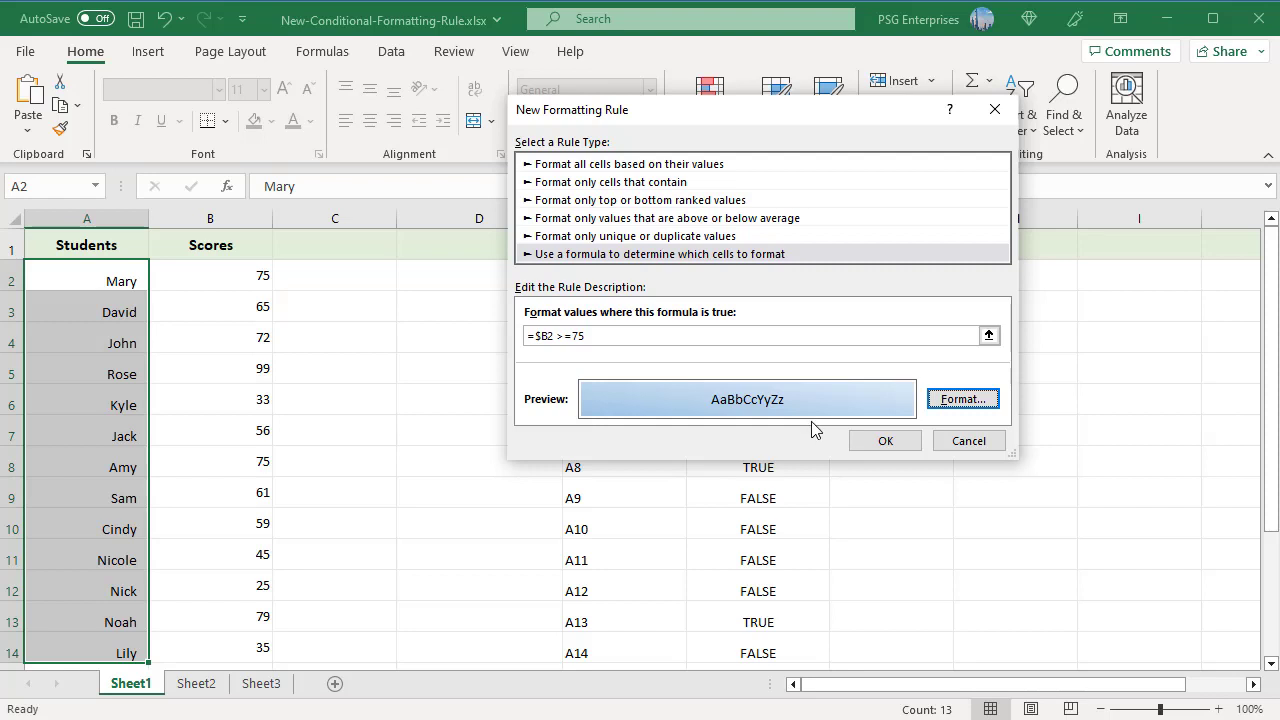
left_click(880, 441)
left_click(885, 435)
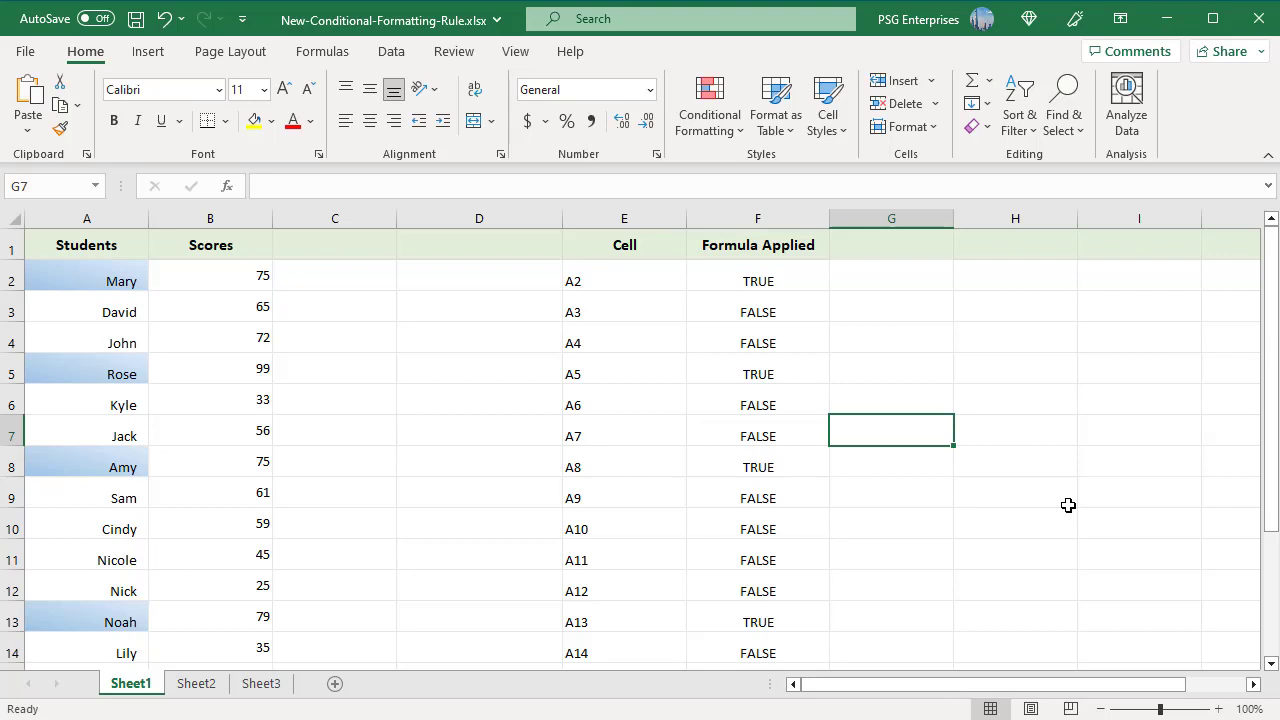
Inspect the =$B2 >=75 check formulas in F2 and F3 without changing them
left_click(637, 272)
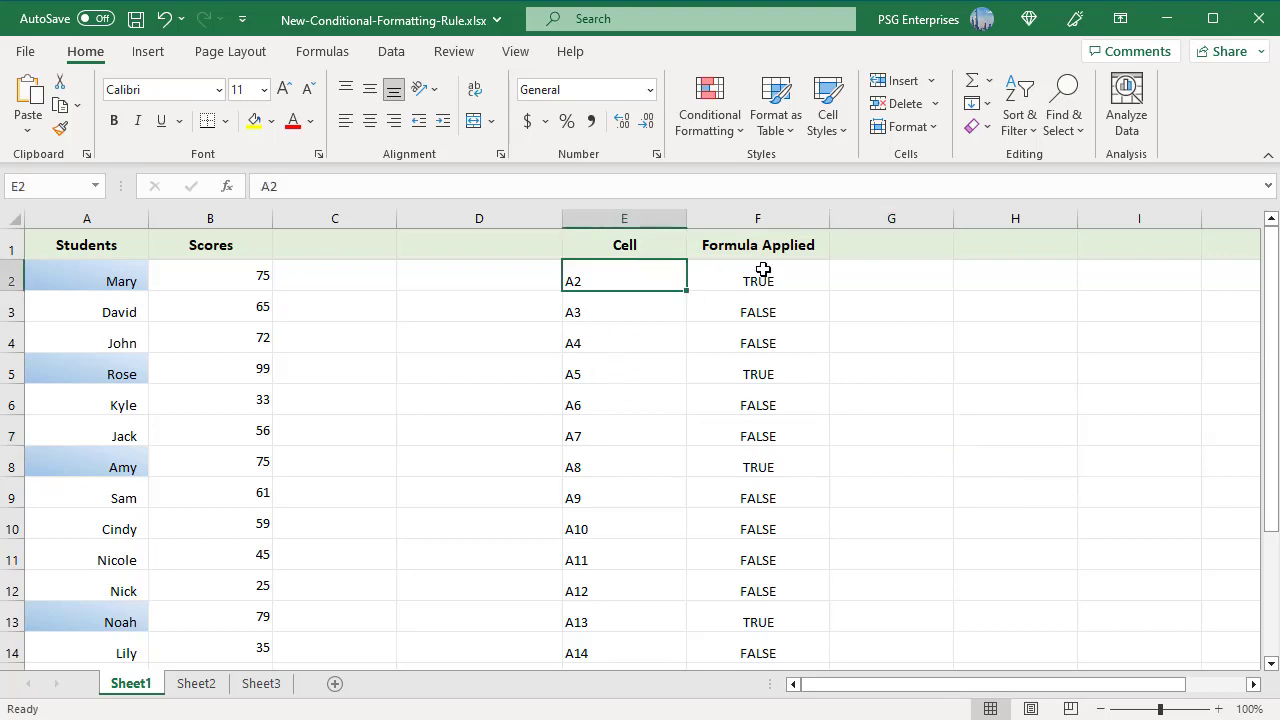
double_click(763, 272)
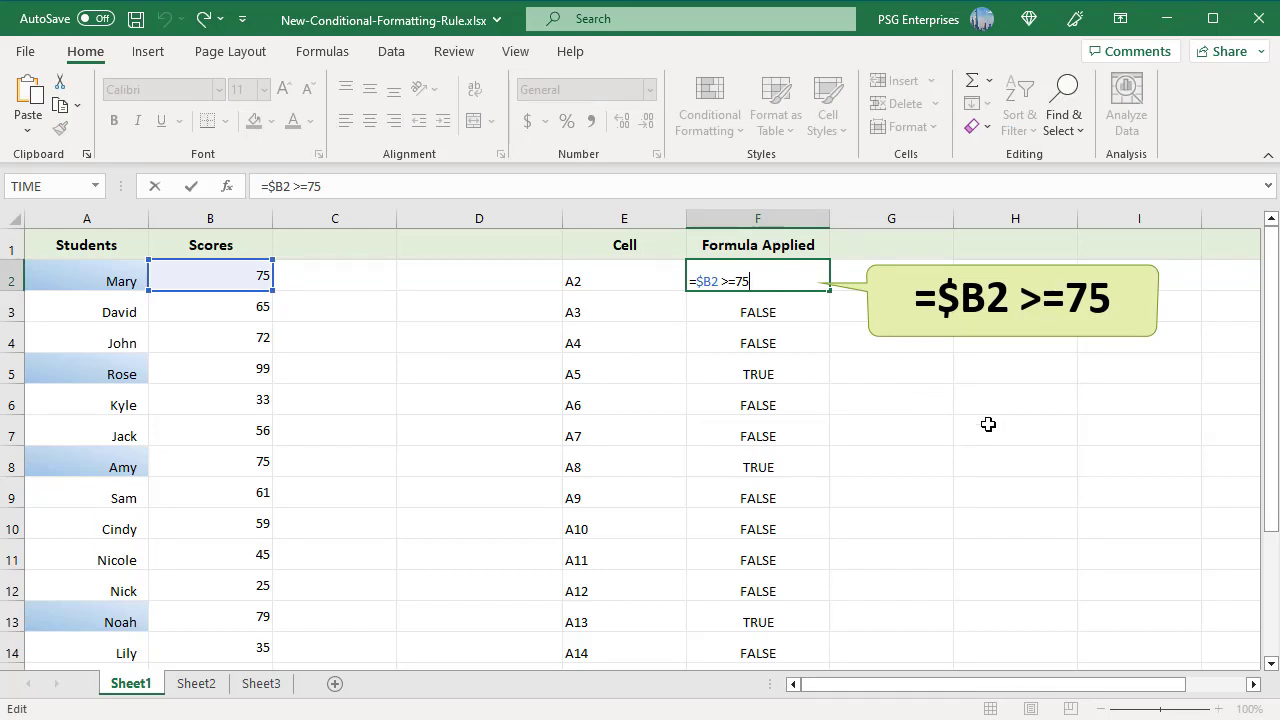
key("Escape")
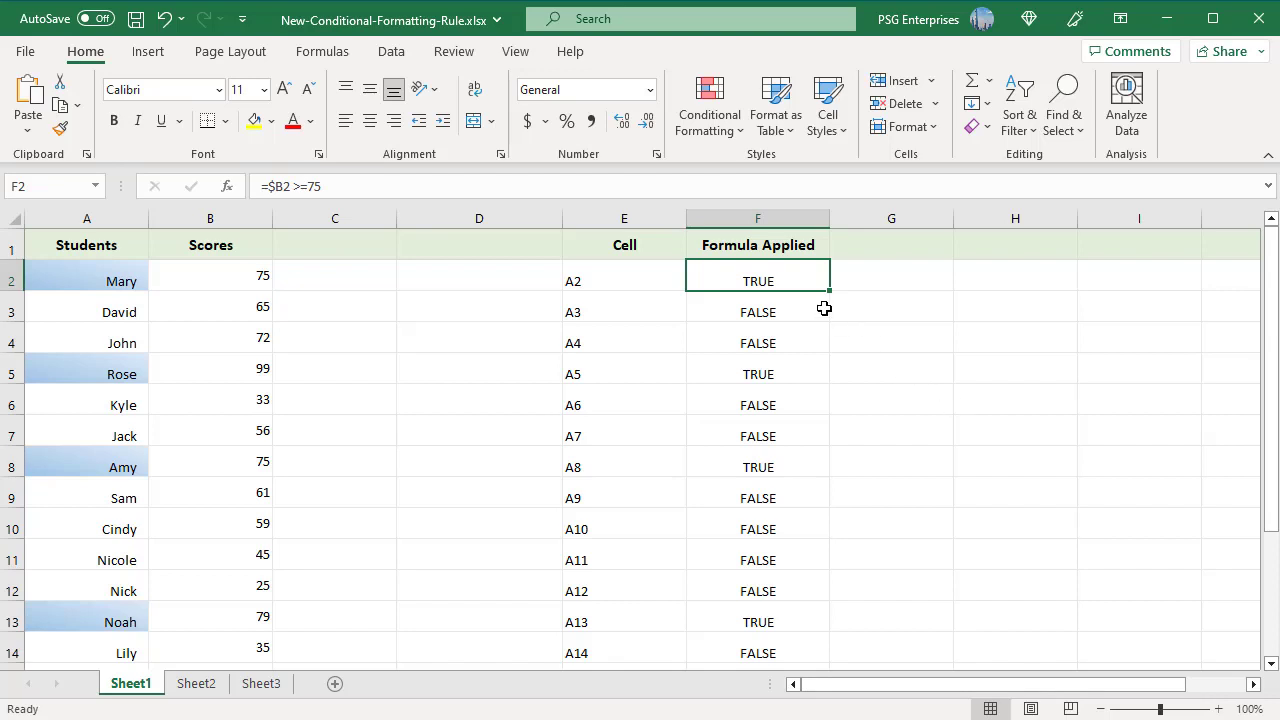
left_click(822, 309)
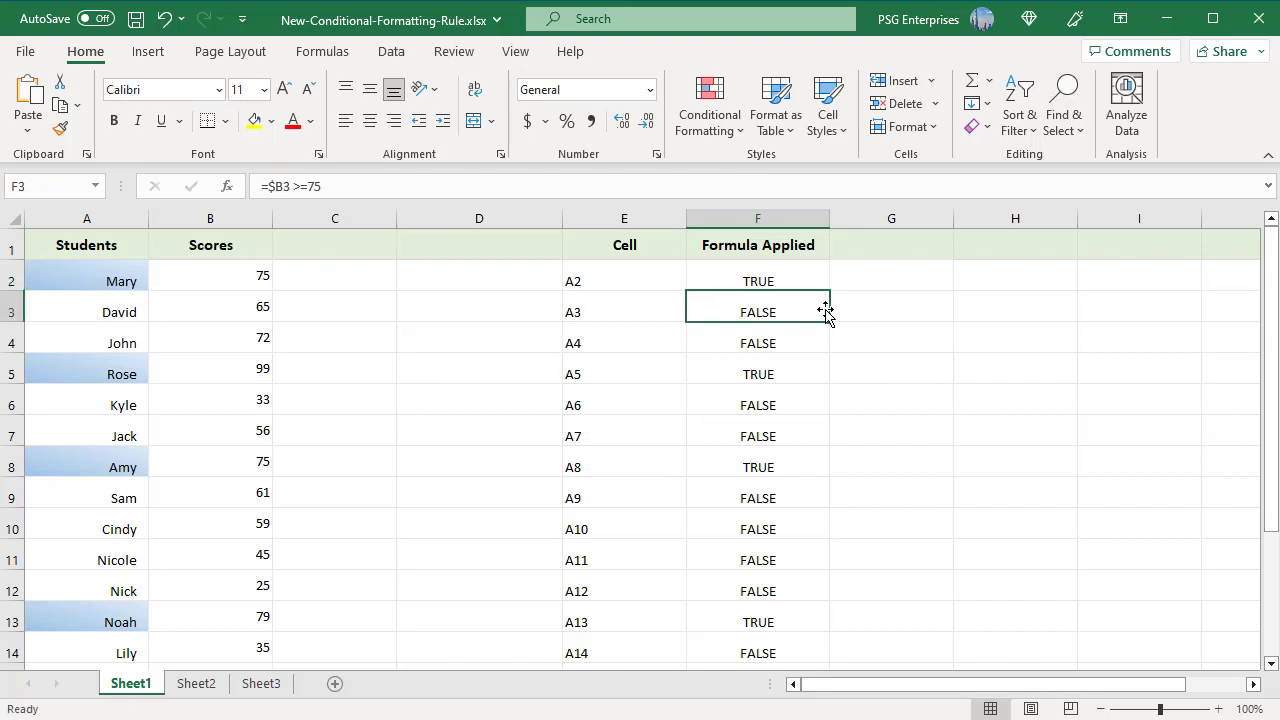
double_click(822, 309)
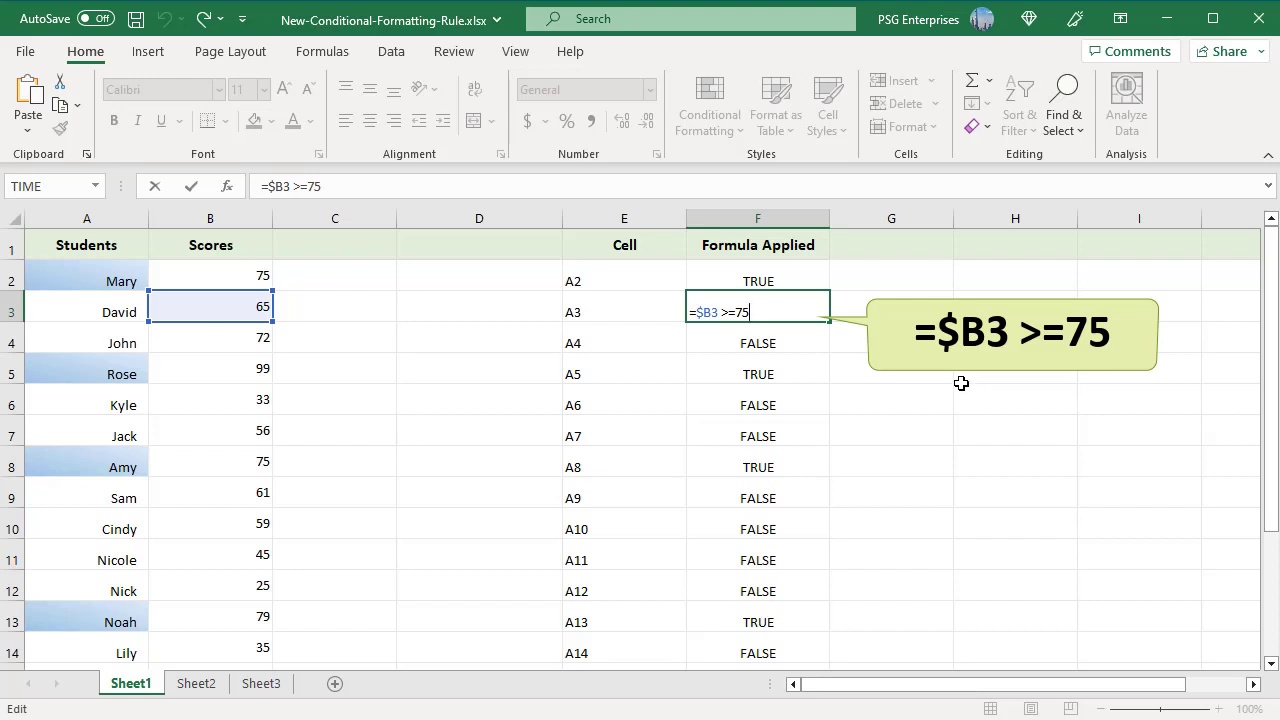
key("ctrl+Return")
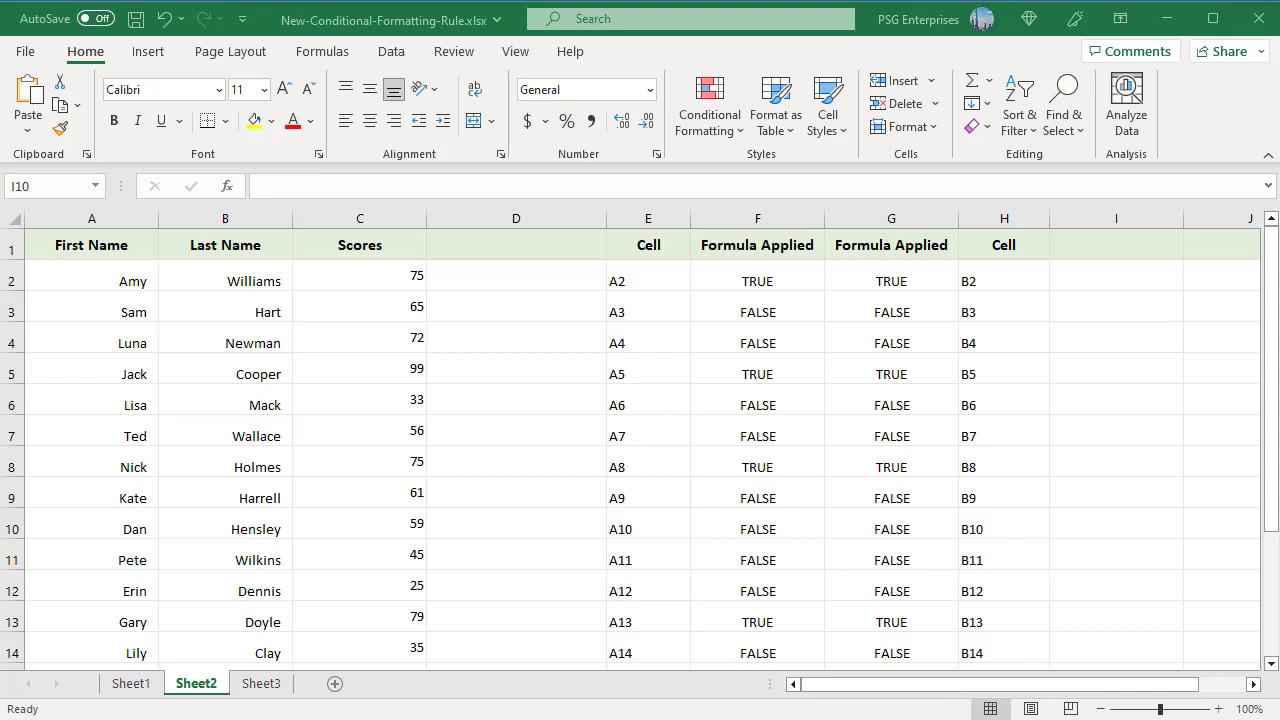
Select A2:C14 and add the rule =$C2 >=75 with a light green fill
left_click(63, 283)
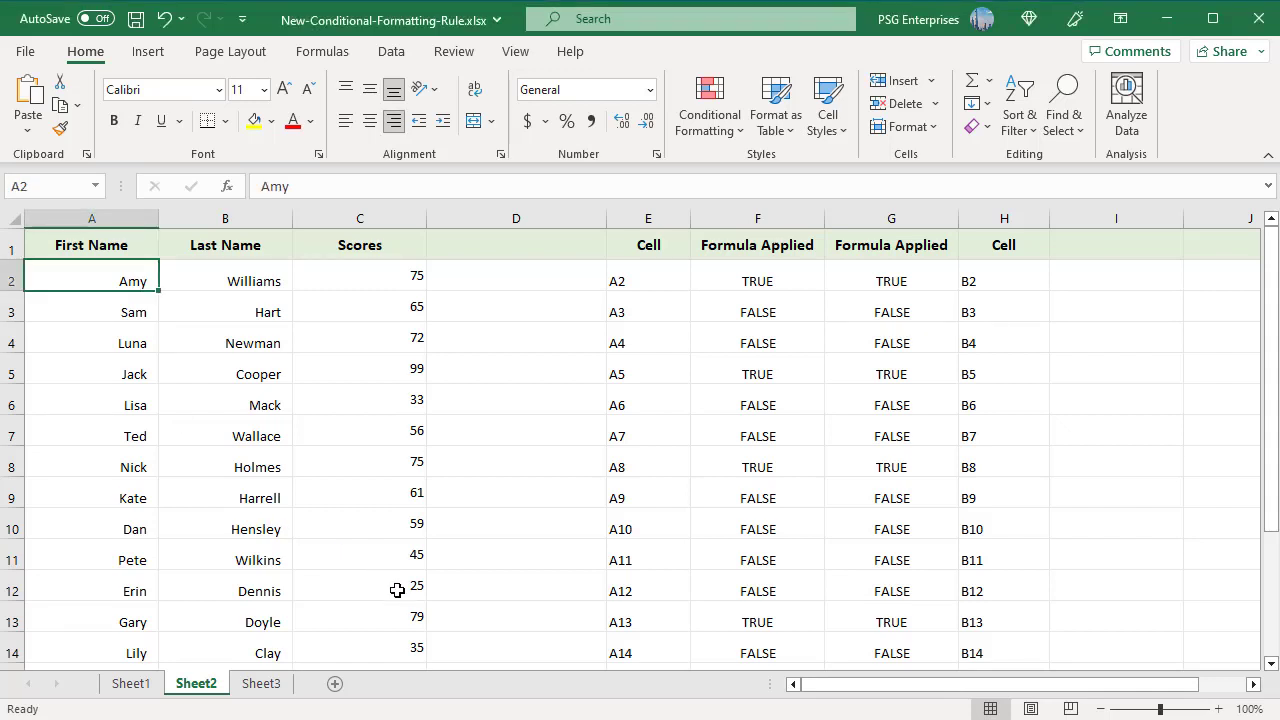
left_click(417, 645, "shift")
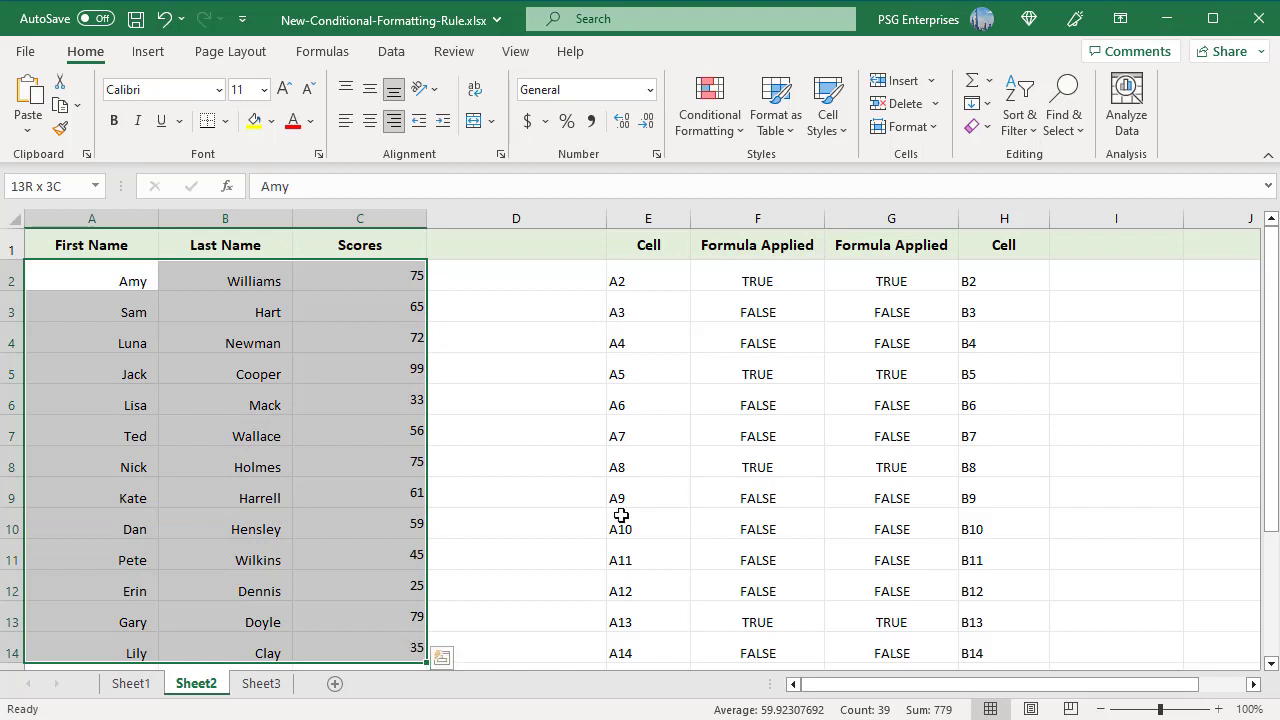
left_click(730, 128)
left_click(741, 404)
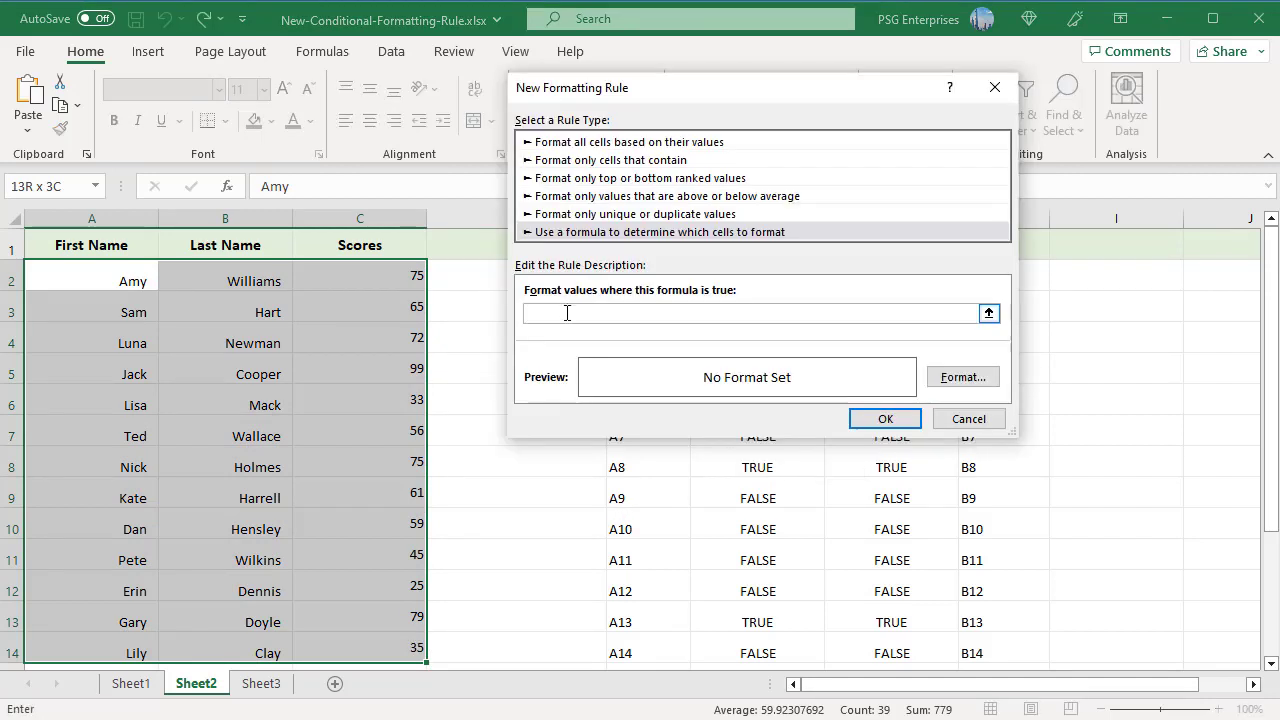
type("=$C2 >=75")
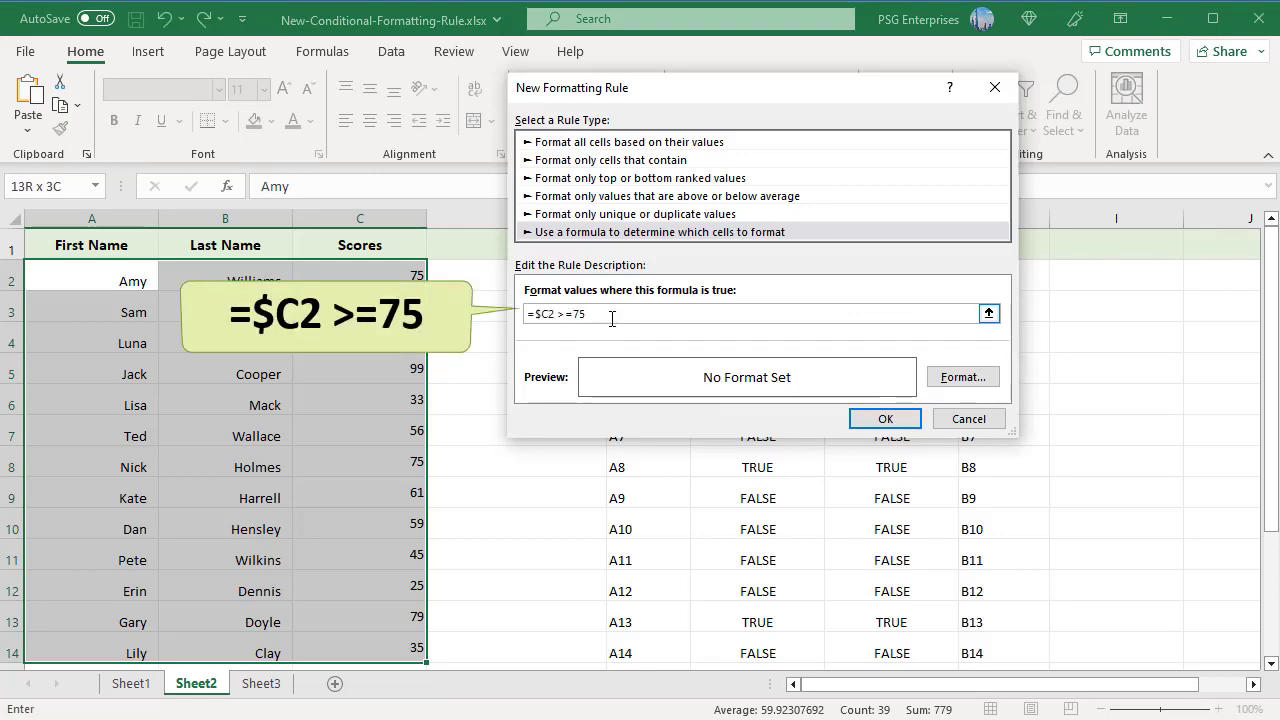
left_click(960, 377)
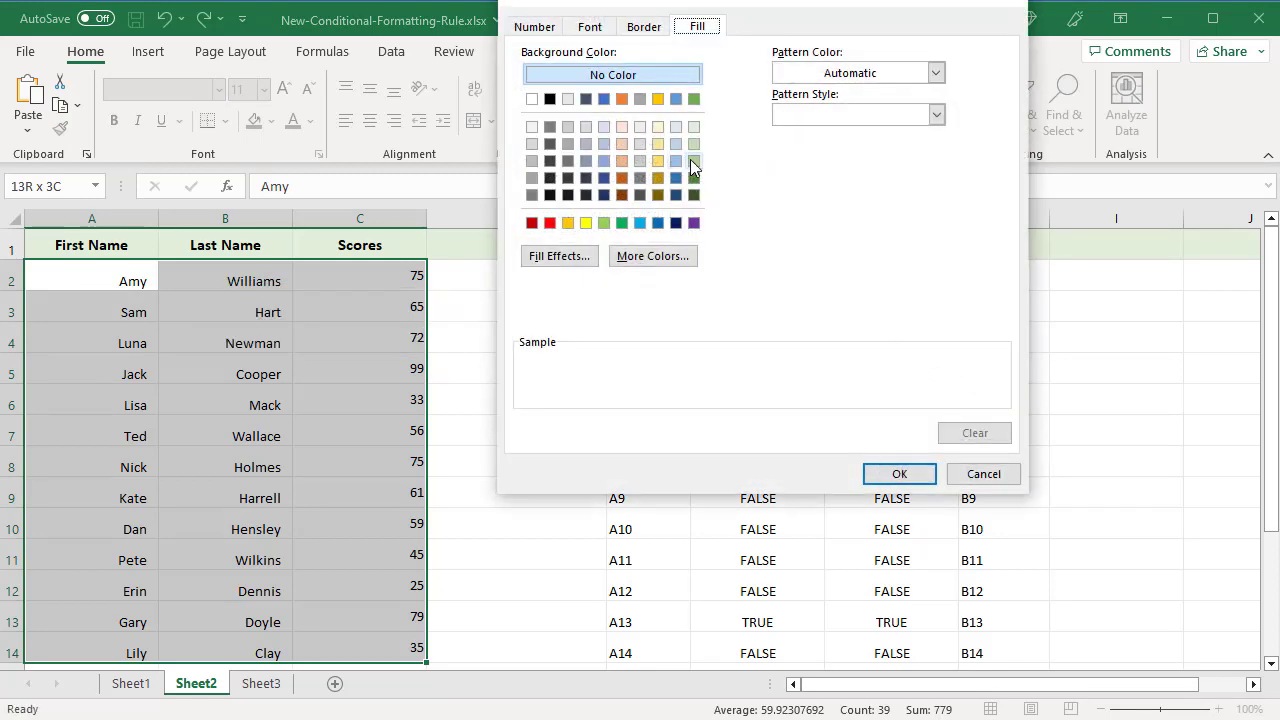
left_click(694, 161)
left_click(897, 480)
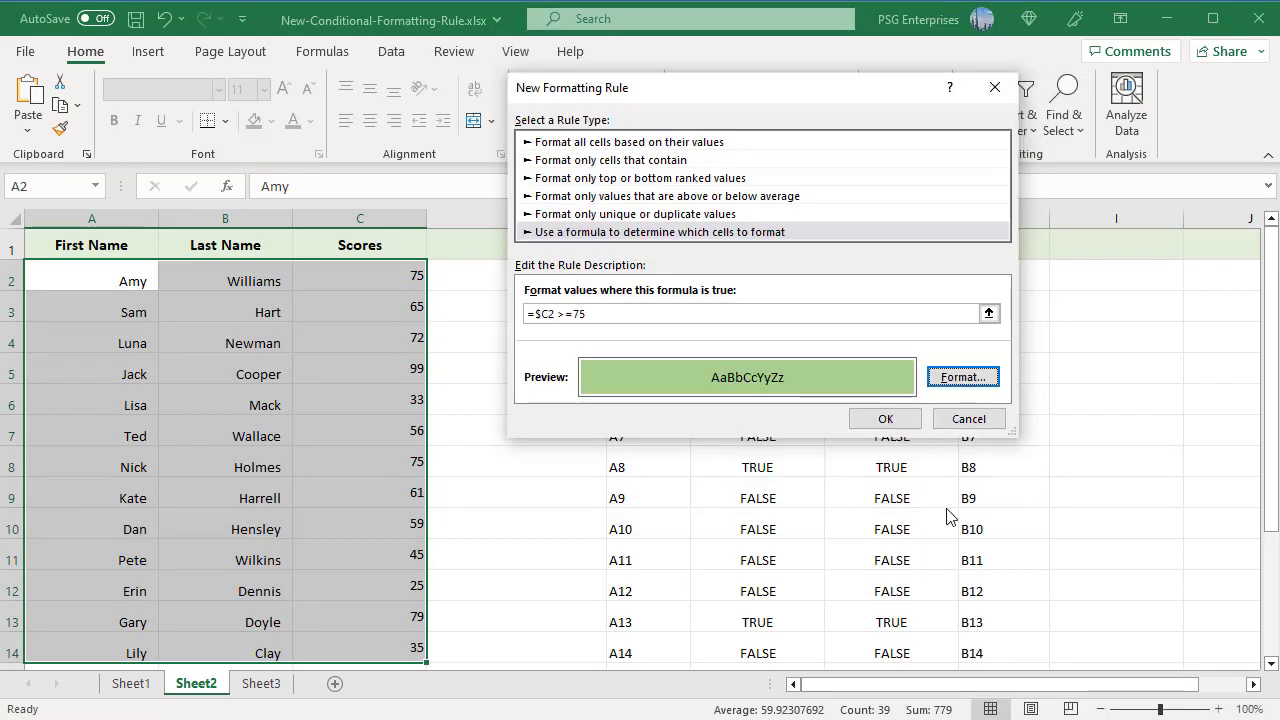
left_click(886, 419)
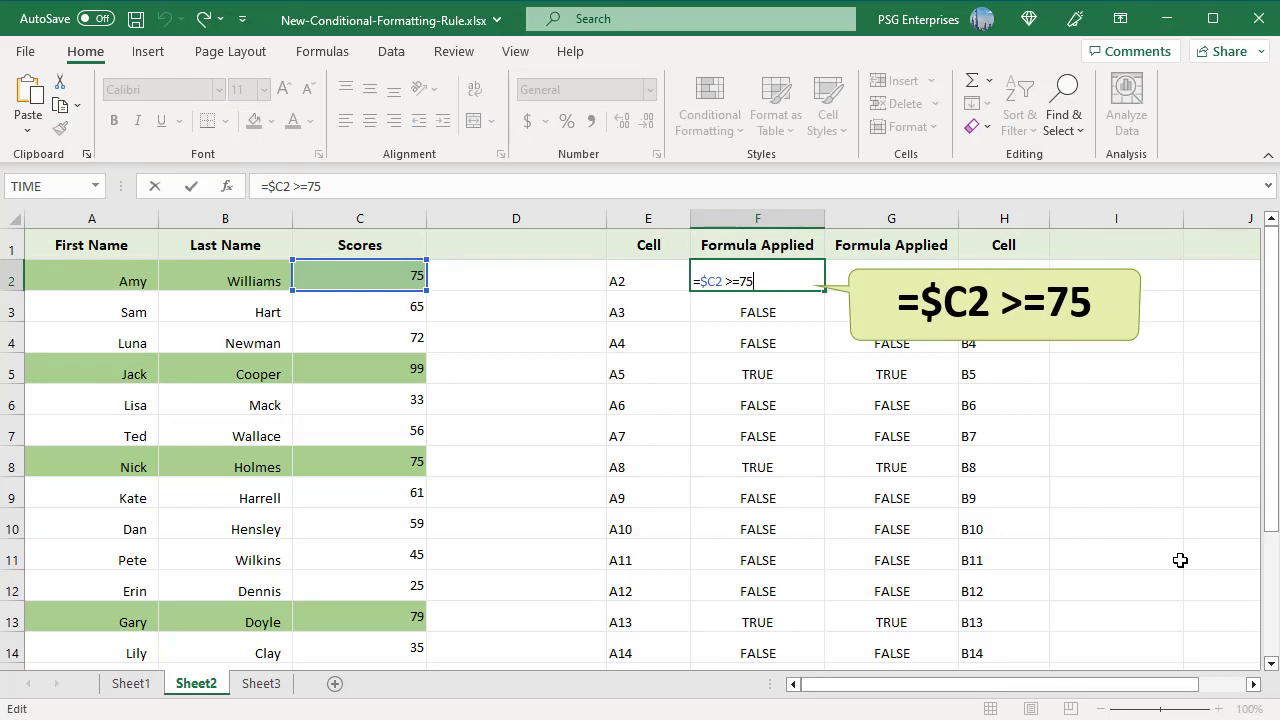
key("ctrl+Return")
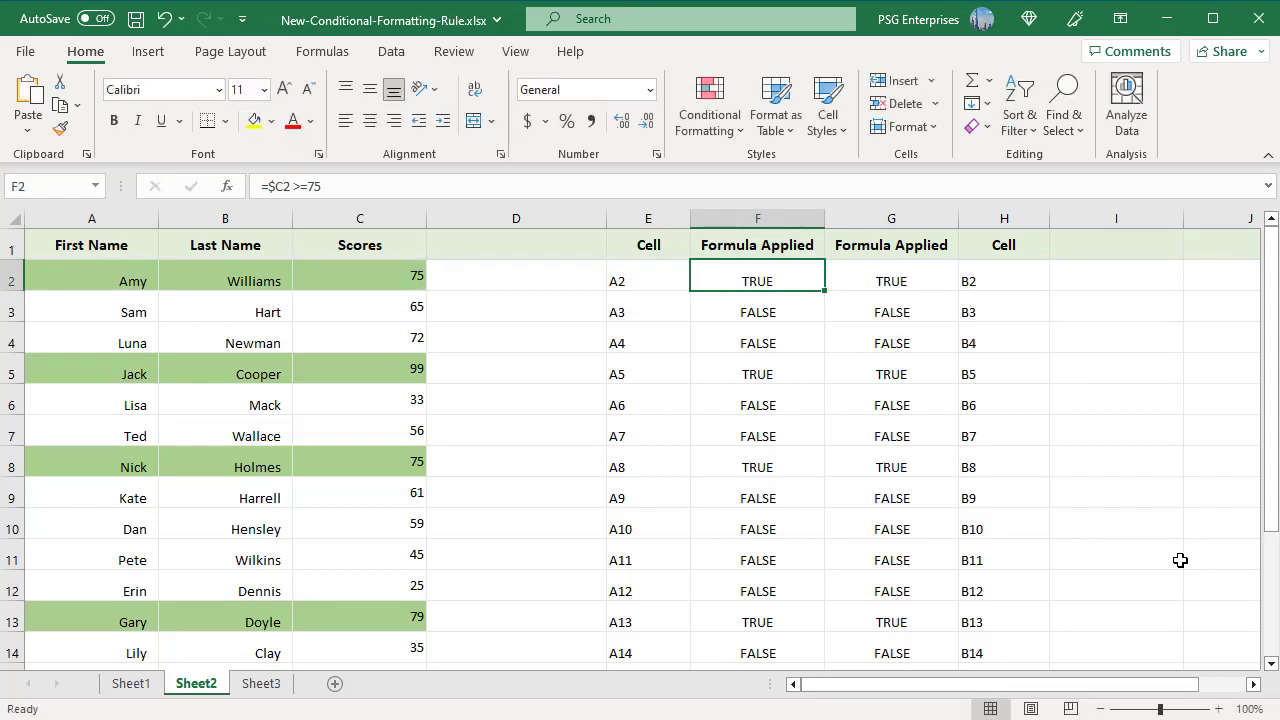
left_click(926, 282)
double_click(927, 279)
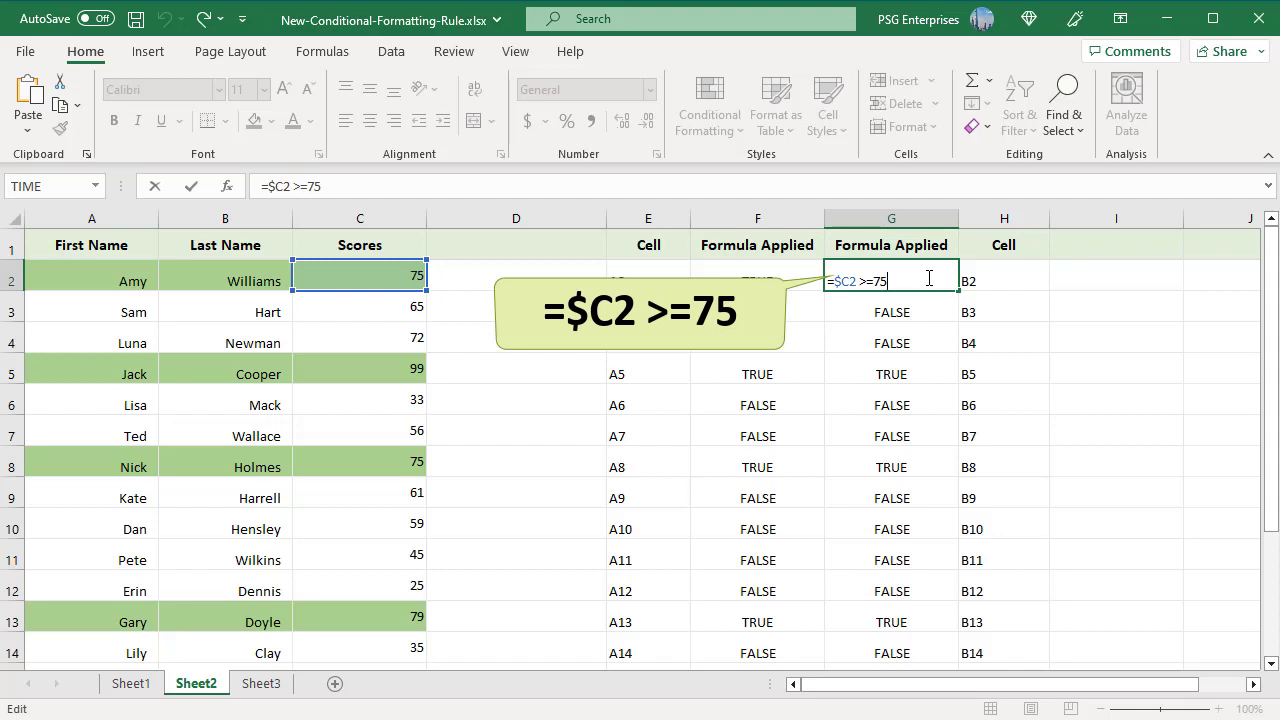
key("Escape")
left_click(1135, 476)
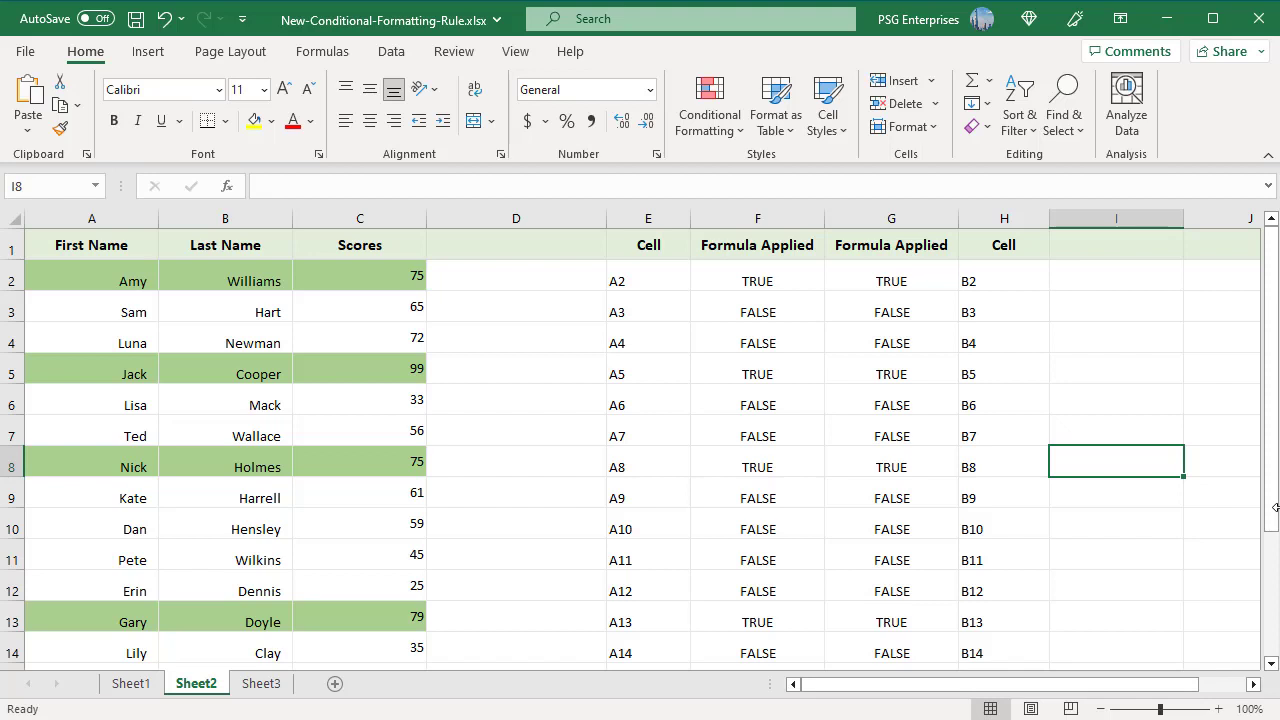
On Sheet3, confirm the =$C2 >= $G$3 rule and change threshold G3 from 75 to 90
left_click(260, 684)
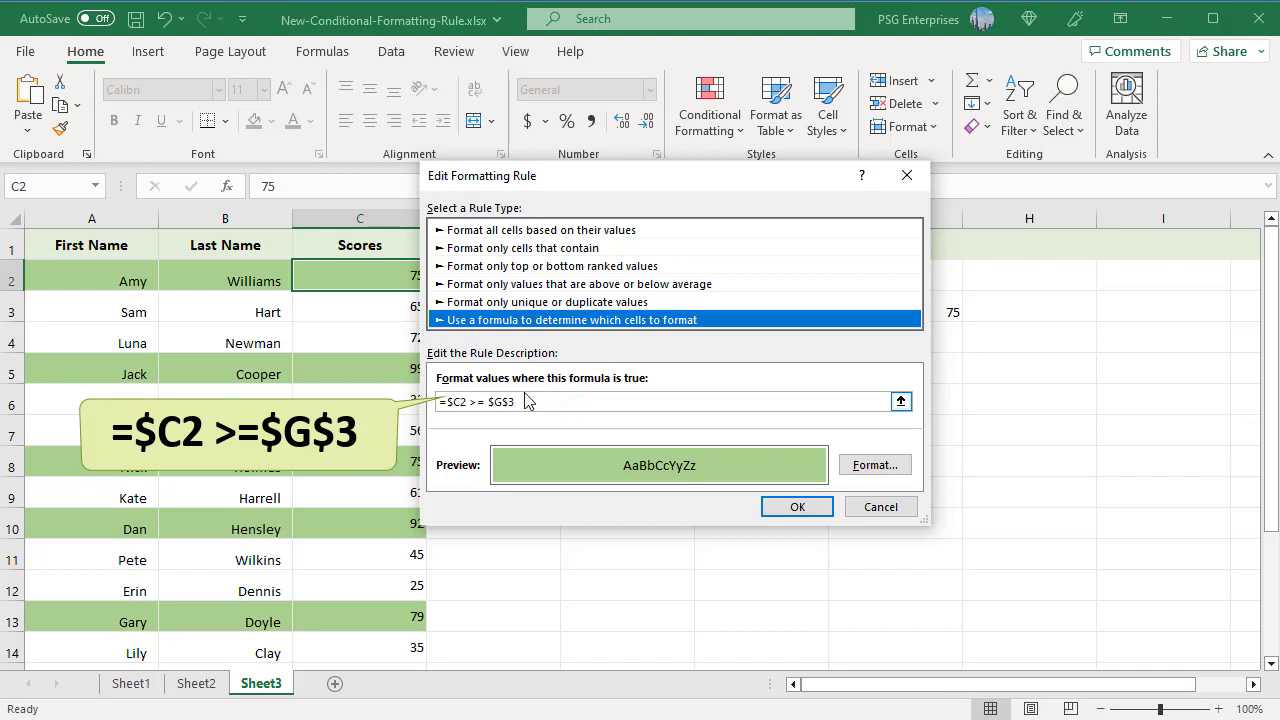
left_click(796, 507)
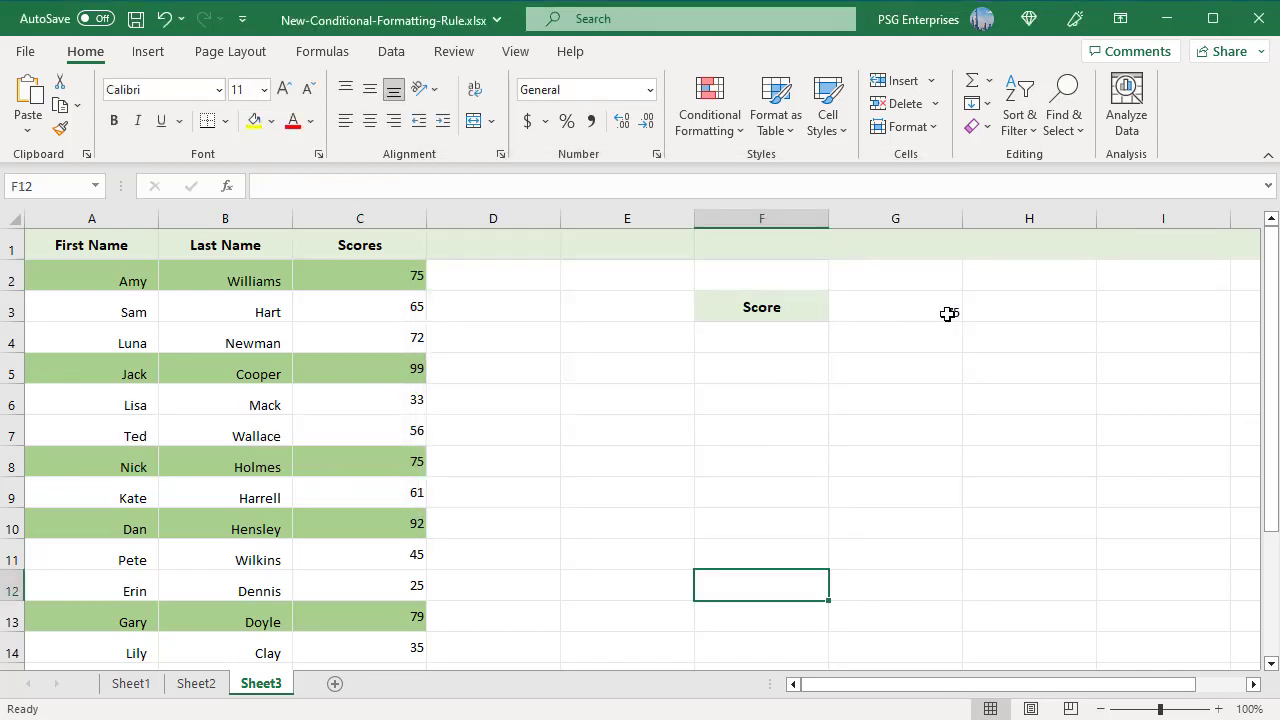
double_click(947, 314)
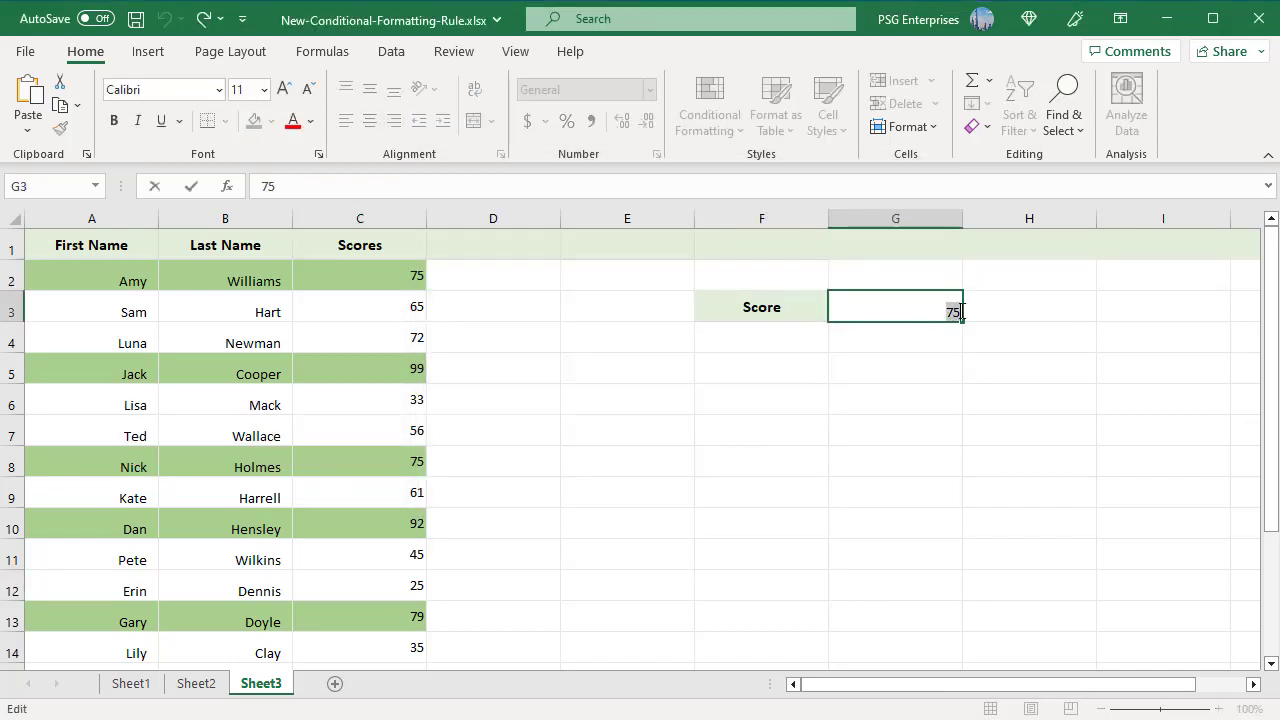
double_click(947, 314)
type("90")
left_click(895, 529)
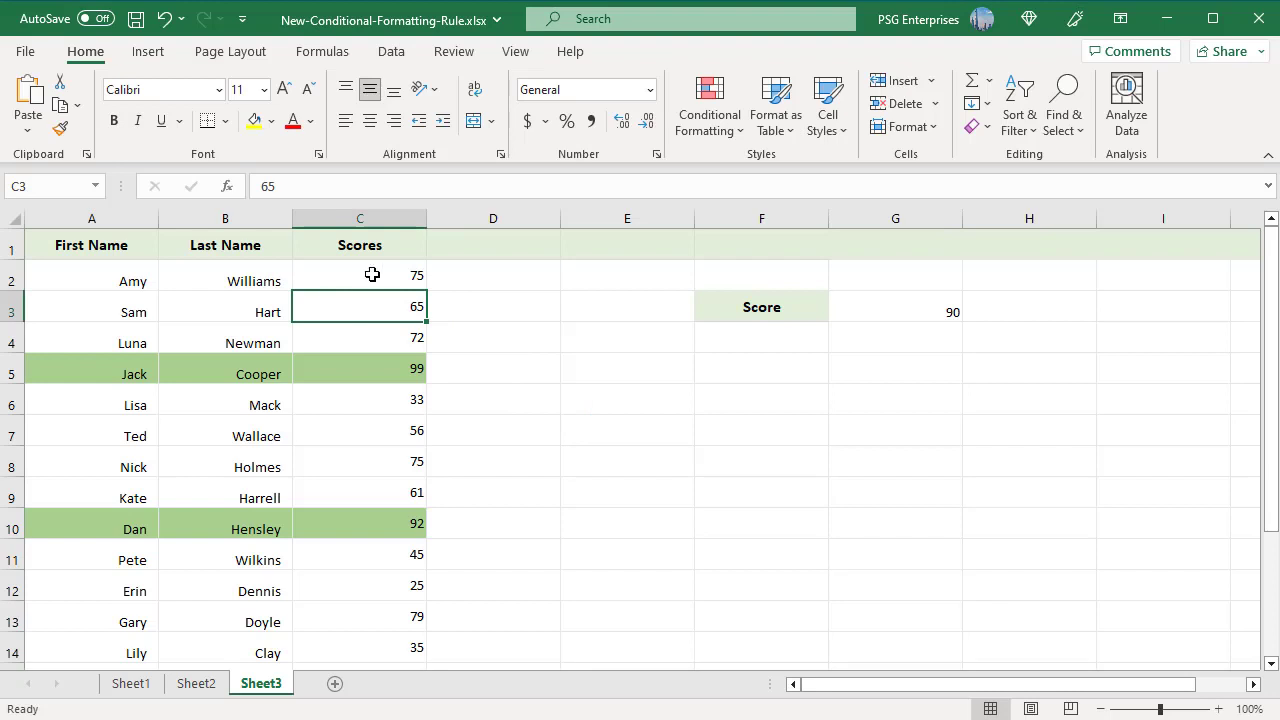
List This Worksheet's rules in the Rules Manager and select the rule's Applies to range
left_click(697, 118)
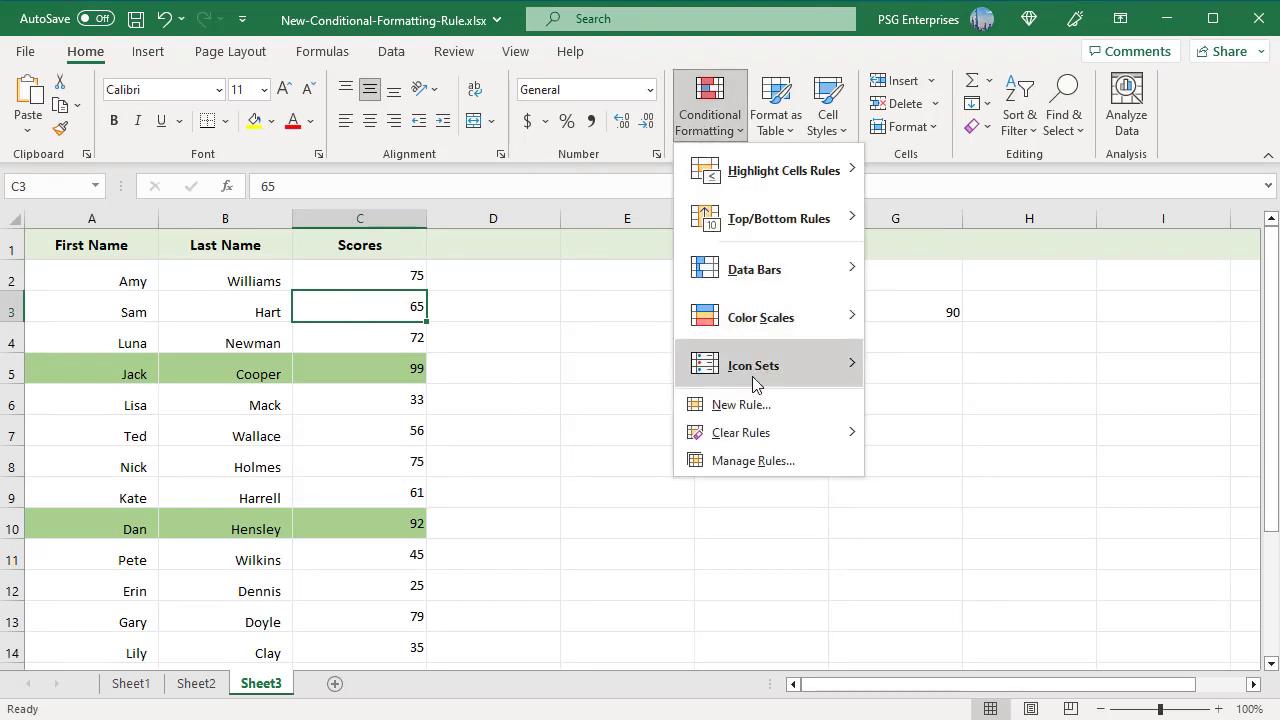
left_click(771, 460)
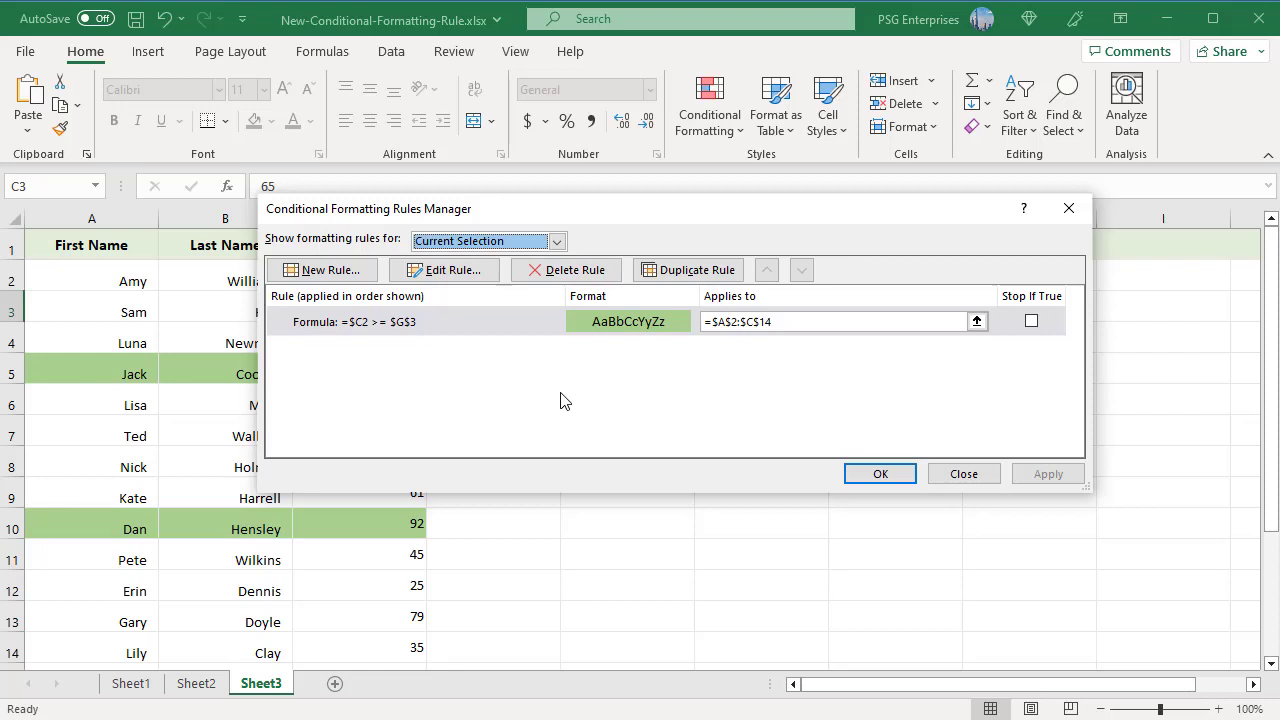
left_click(557, 243)
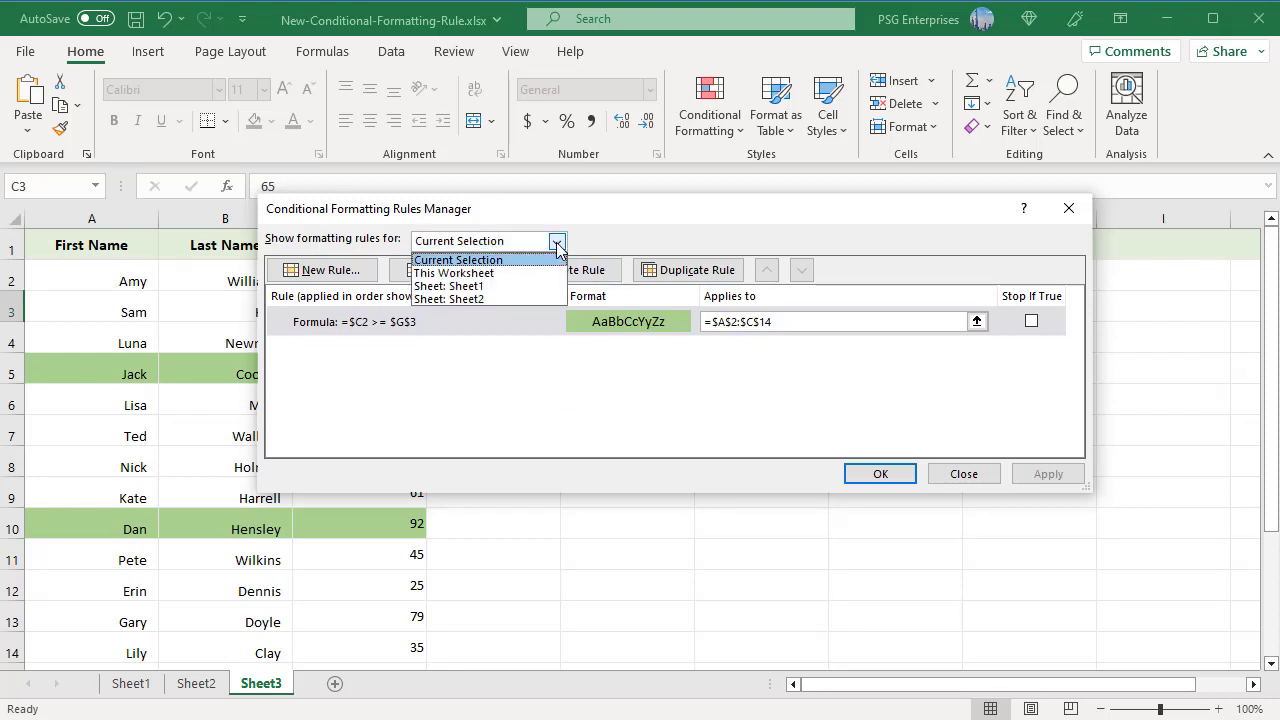
left_click(505, 274)
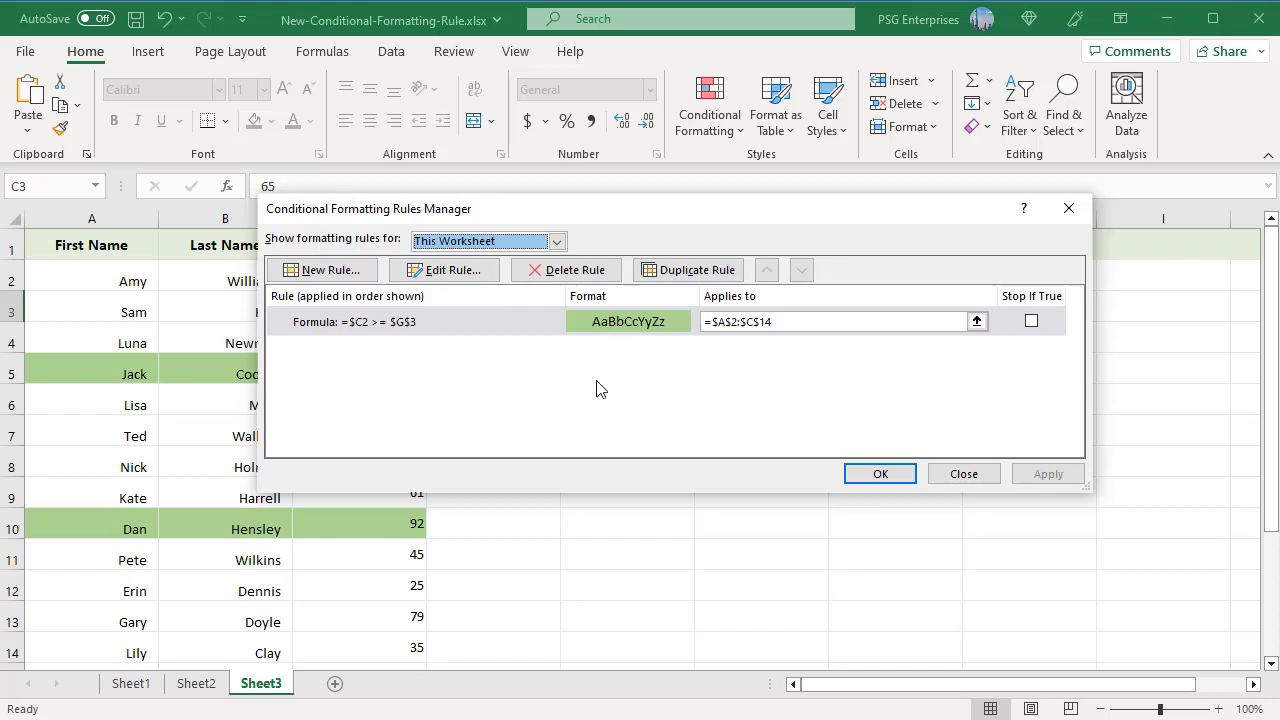
left_click(807, 325)
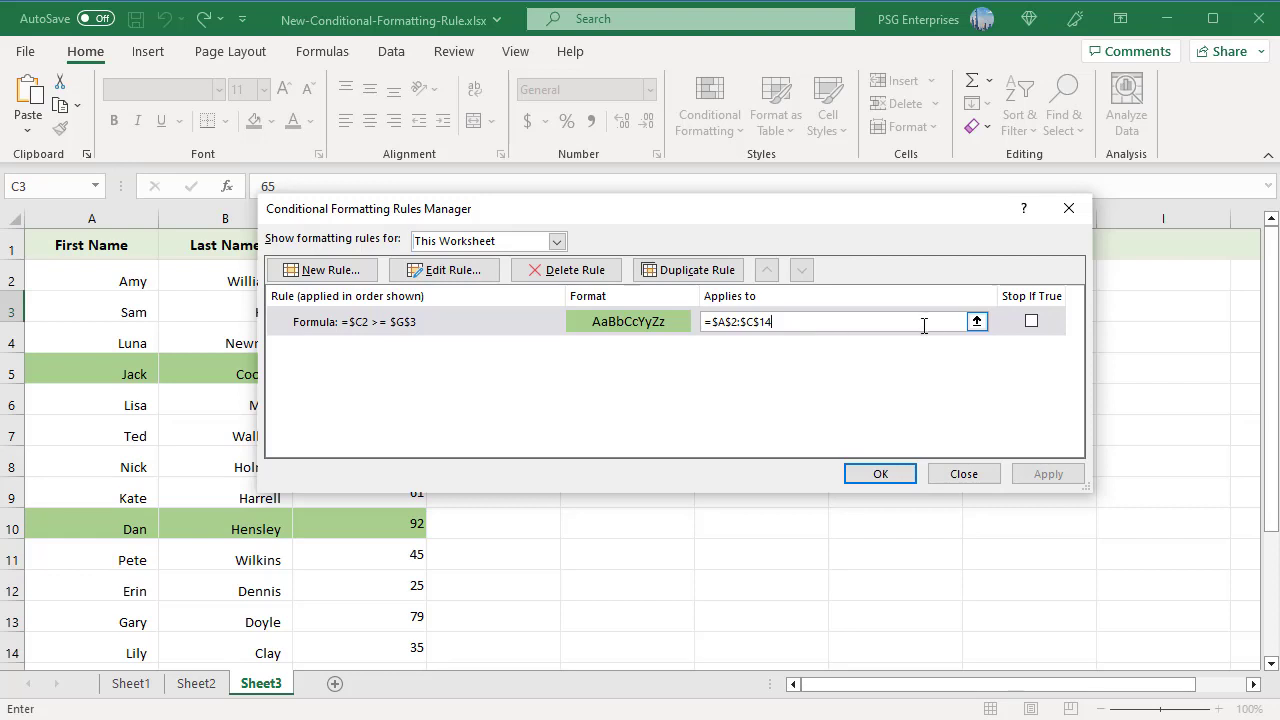
Narrow the rule's range to B2:C14, apply it, and open the rule for editing
left_click(977, 321)
left_click_drag(225, 281, 400, 650)
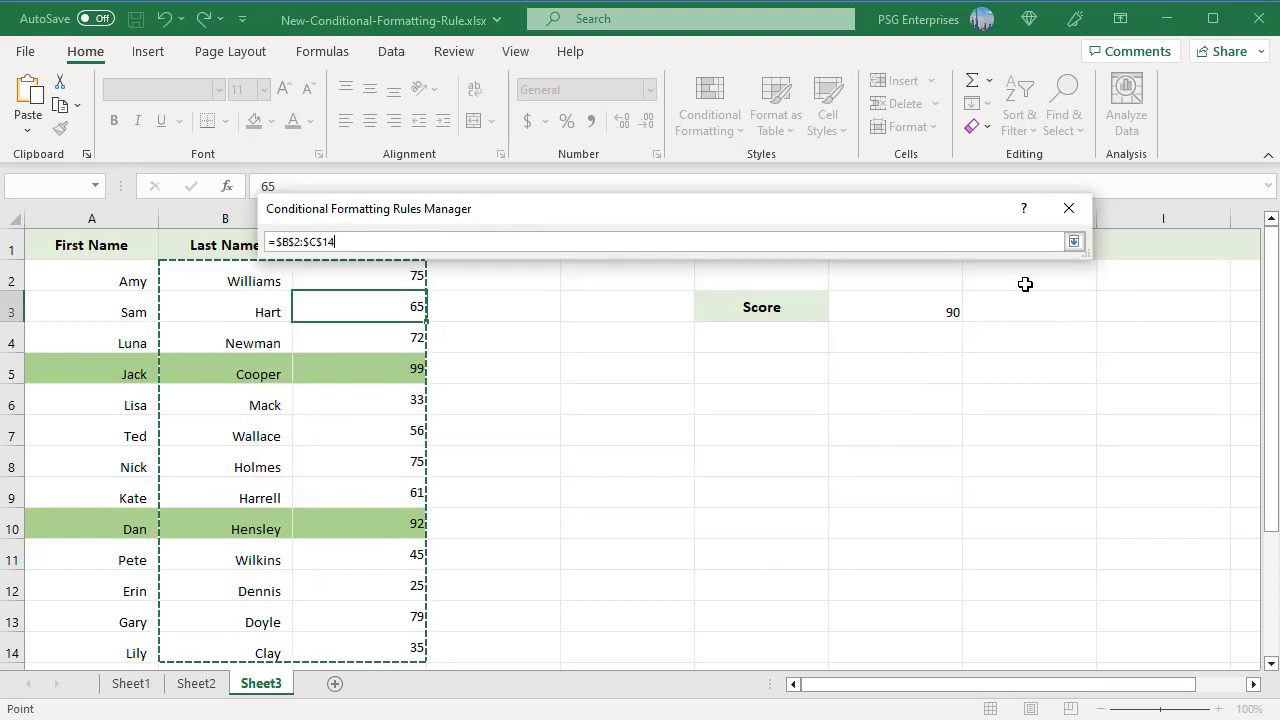
left_click(1074, 241)
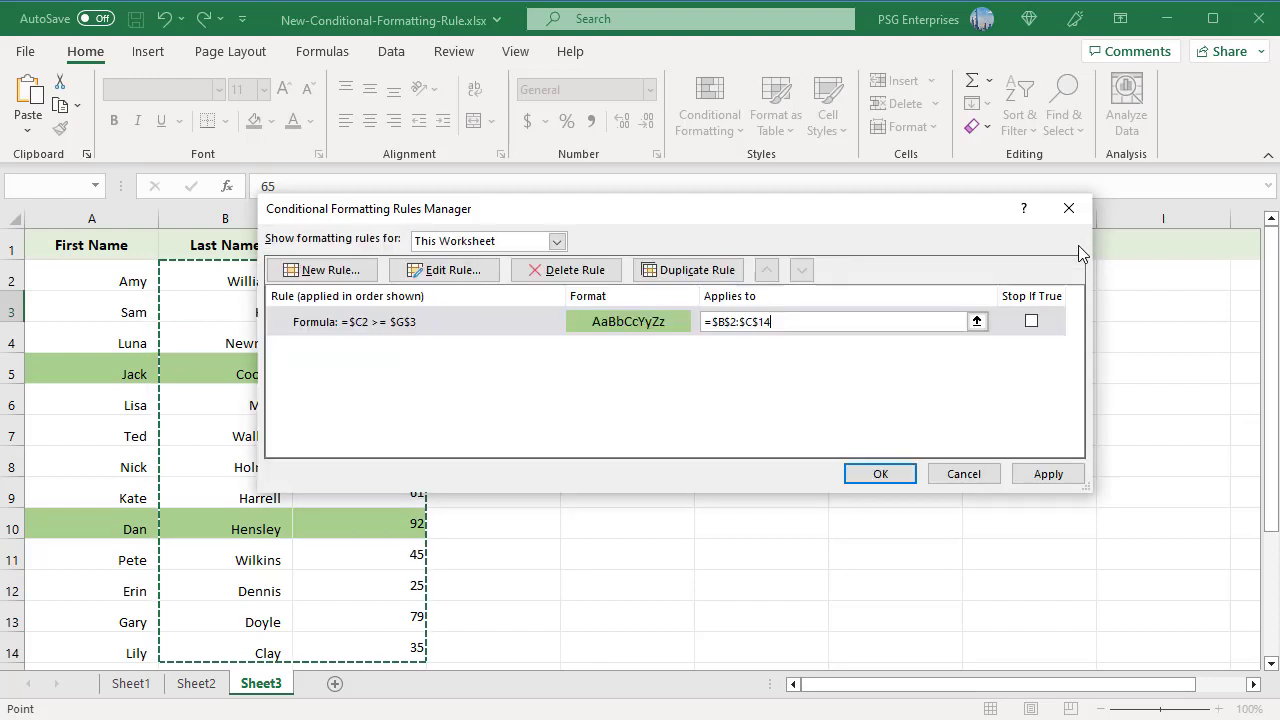
left_click(1060, 478)
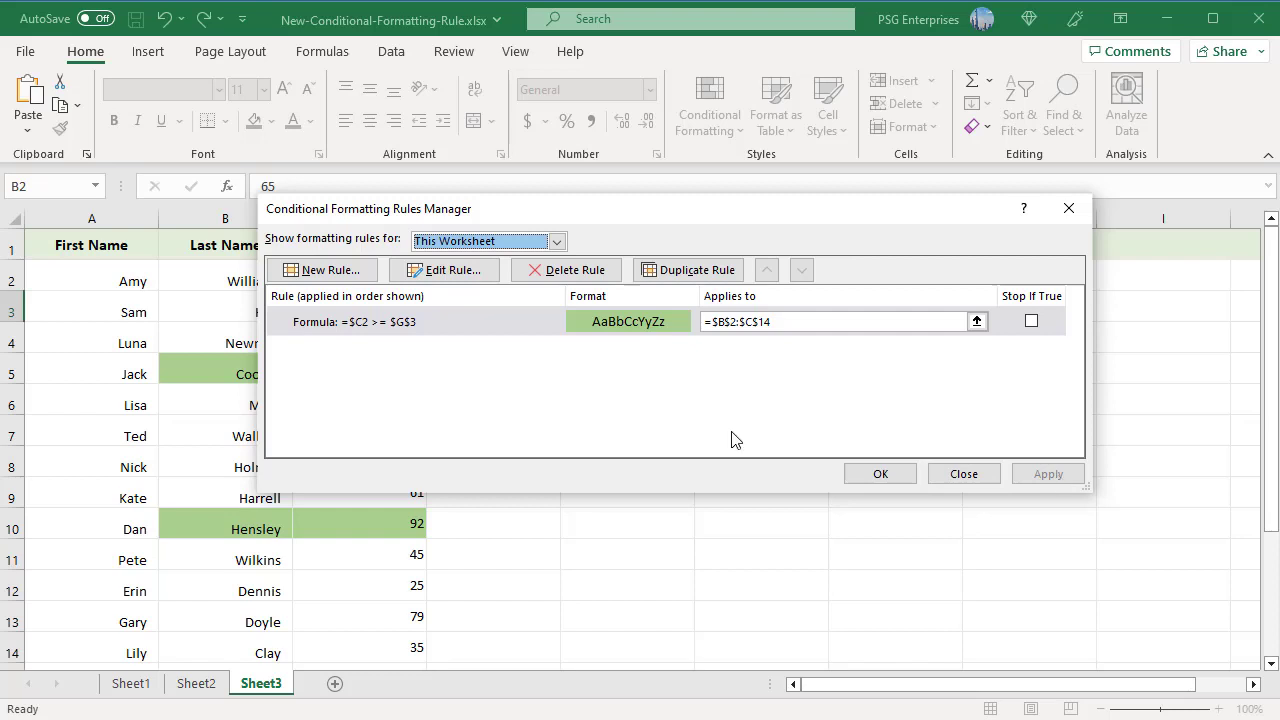
left_click(520, 323)
left_click(478, 278)
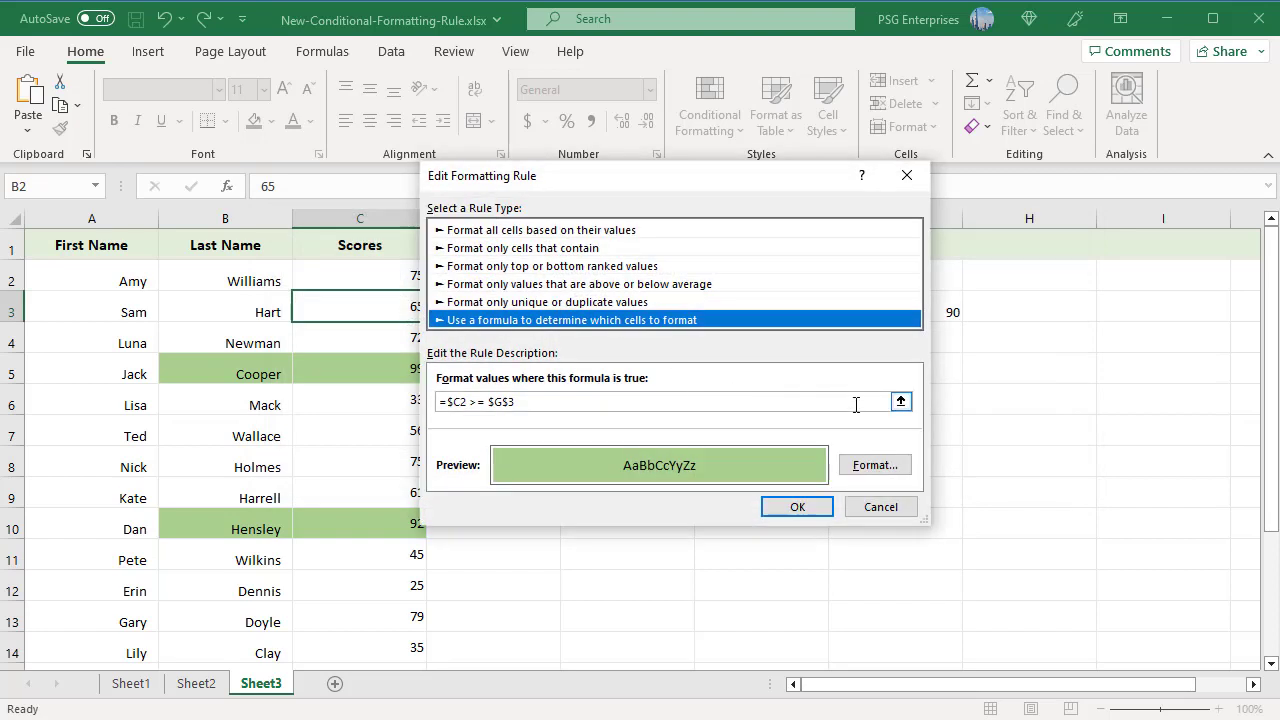
Undo an accidental B3 reference in the rule formula, keeping =$C2 >= $G$3
left_click(537, 400)
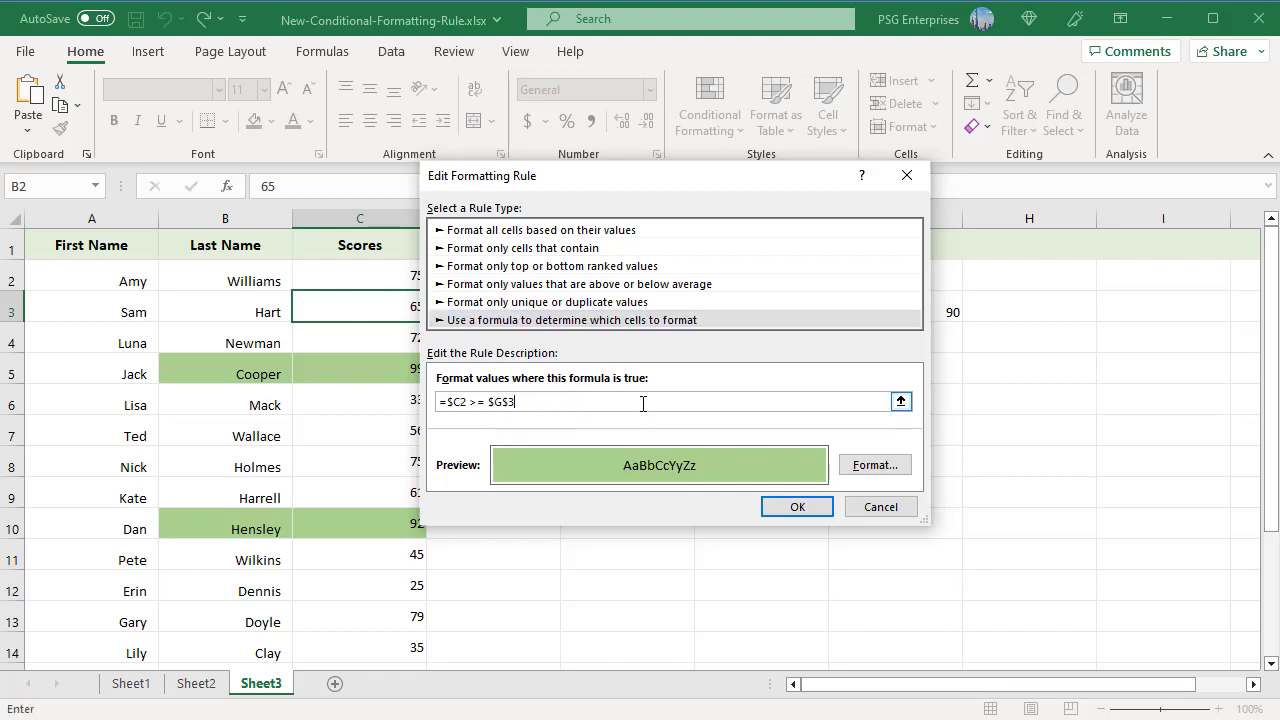
type("+")
key("Down")
key("BackSpace")
key("BackSpace")
key("BackSpace")
key("BackSpace")
key("BackSpace")
Change the rule's fill to yellow, apply it, and close the rules list
left_click(872, 465)
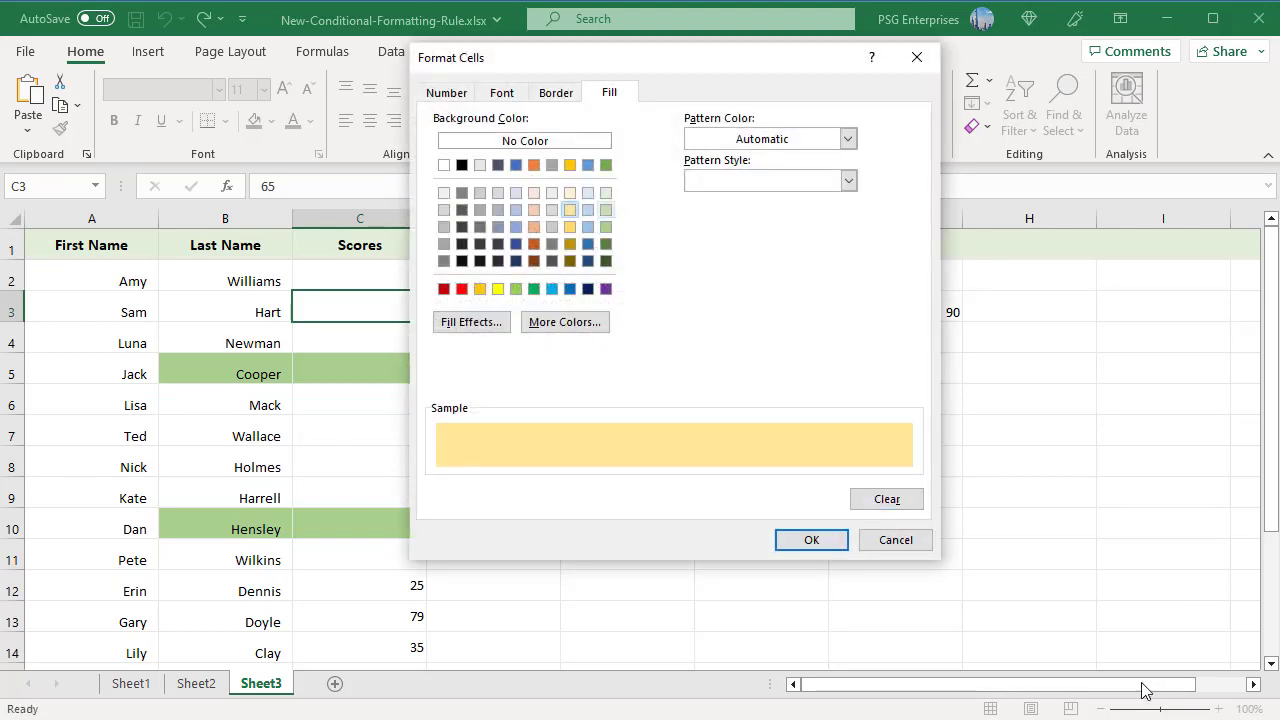
left_click(813, 539)
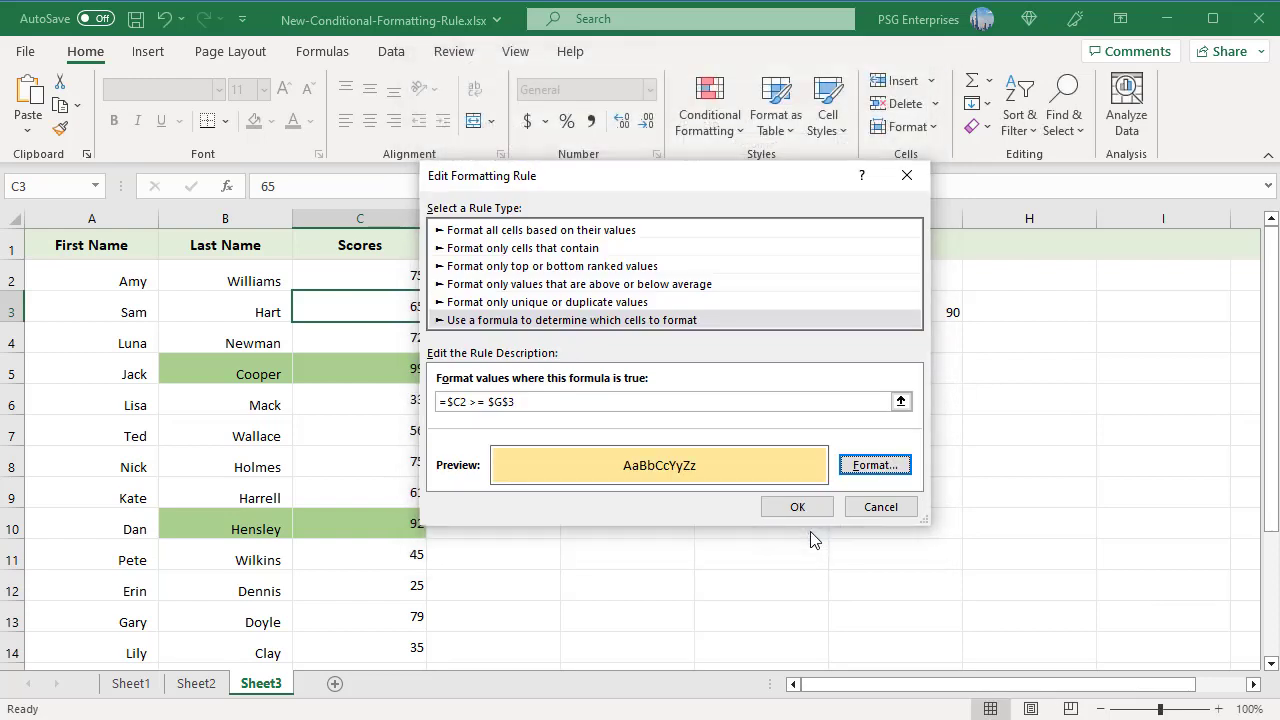
left_click(811, 512)
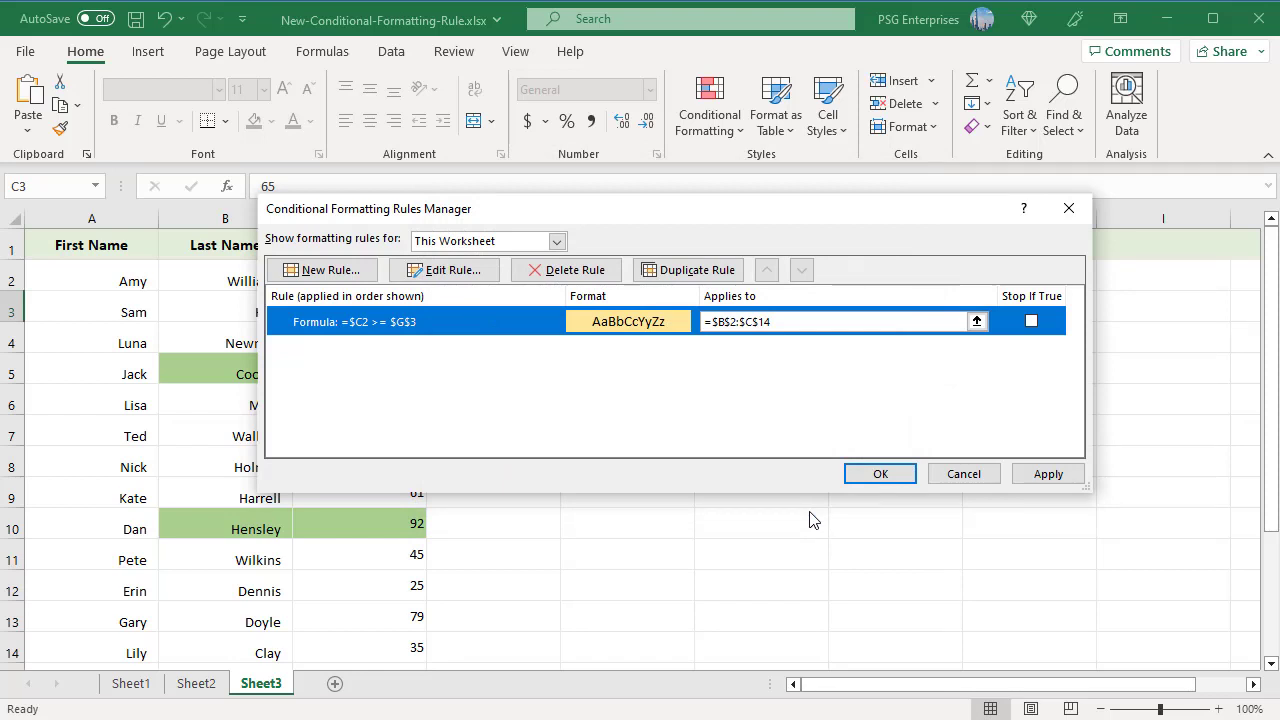
left_click(1056, 478)
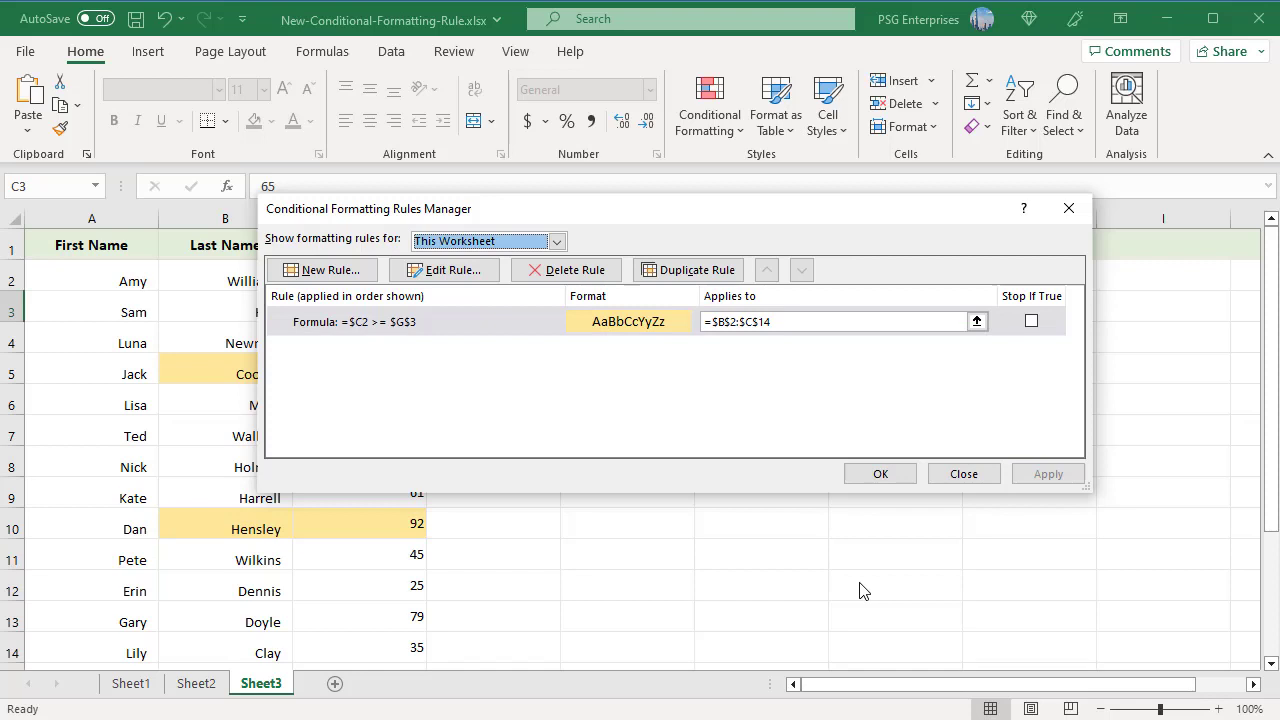
left_click(963, 474)
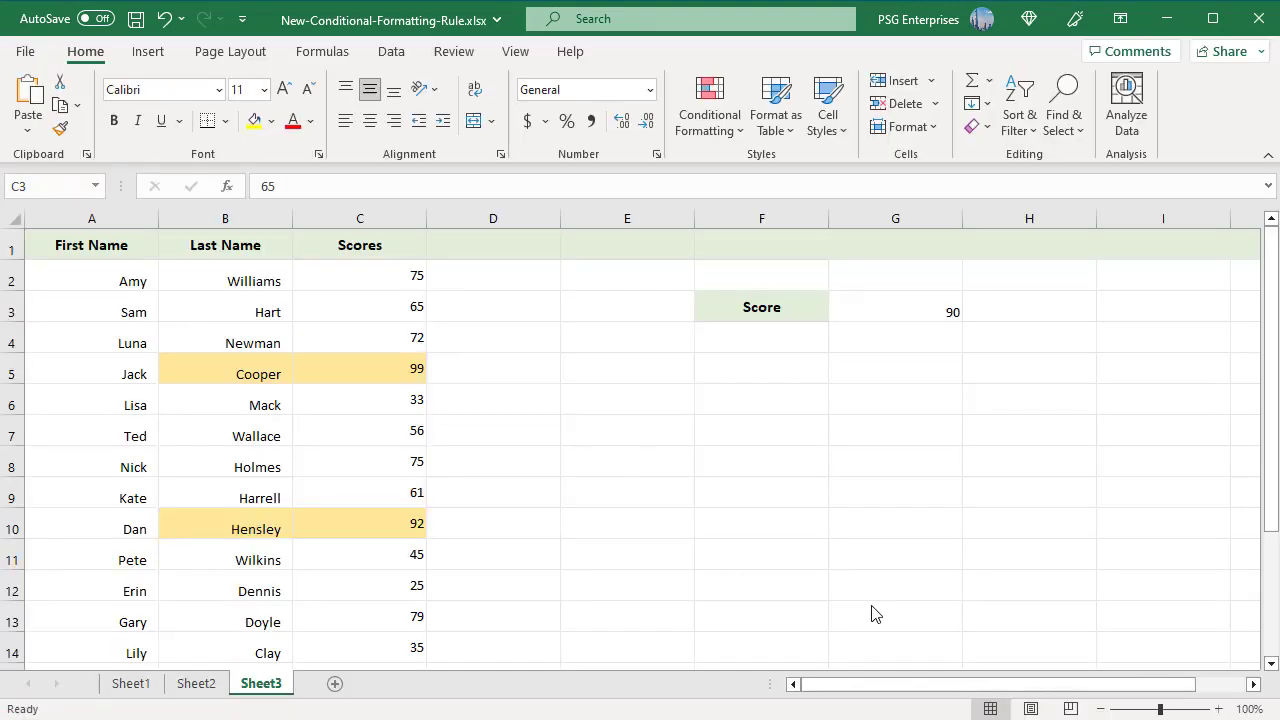
Reopen the rules list, select the $G$3 formula rule, and bring up the Clear Rules choices
left_click(709, 115)
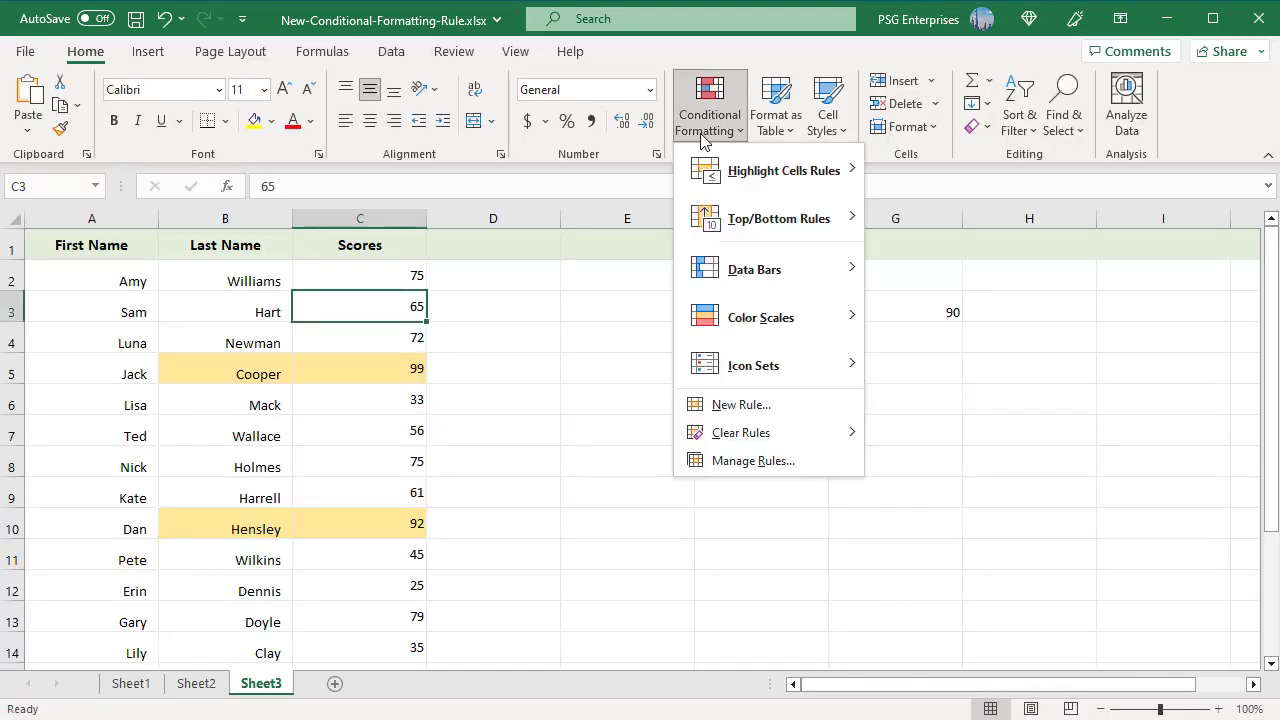
left_click(778, 466)
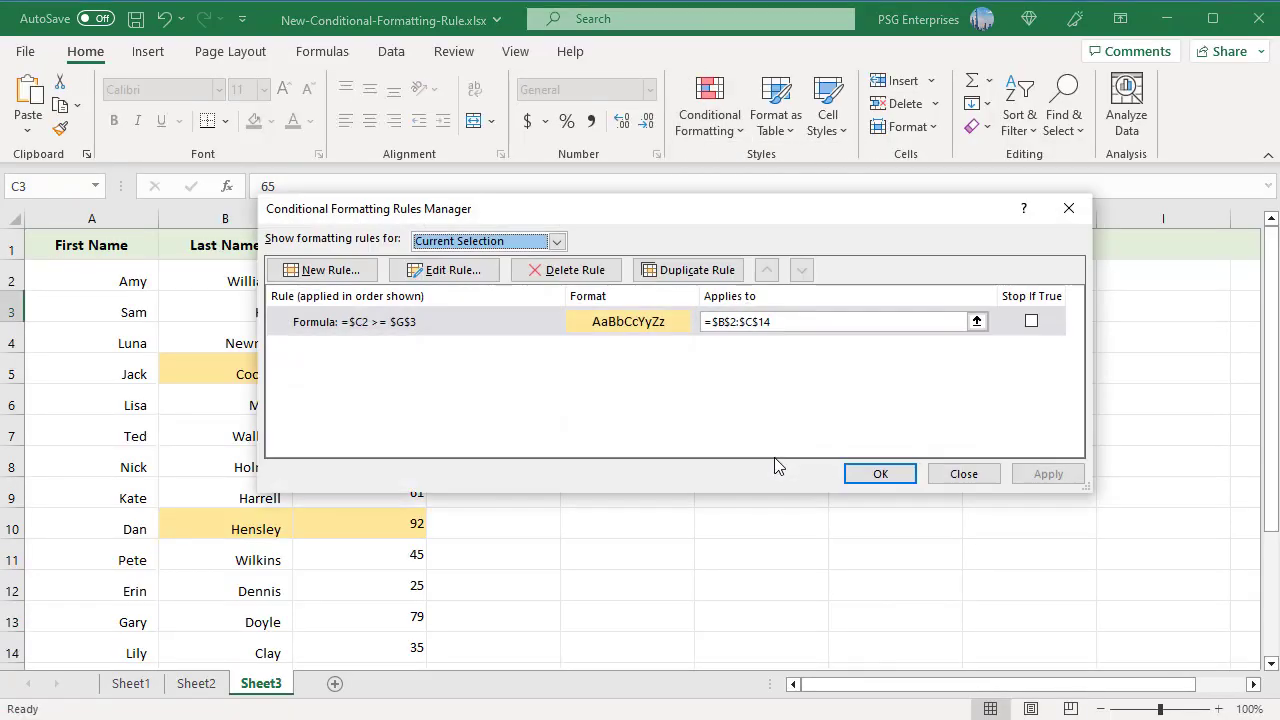
left_click(426, 329)
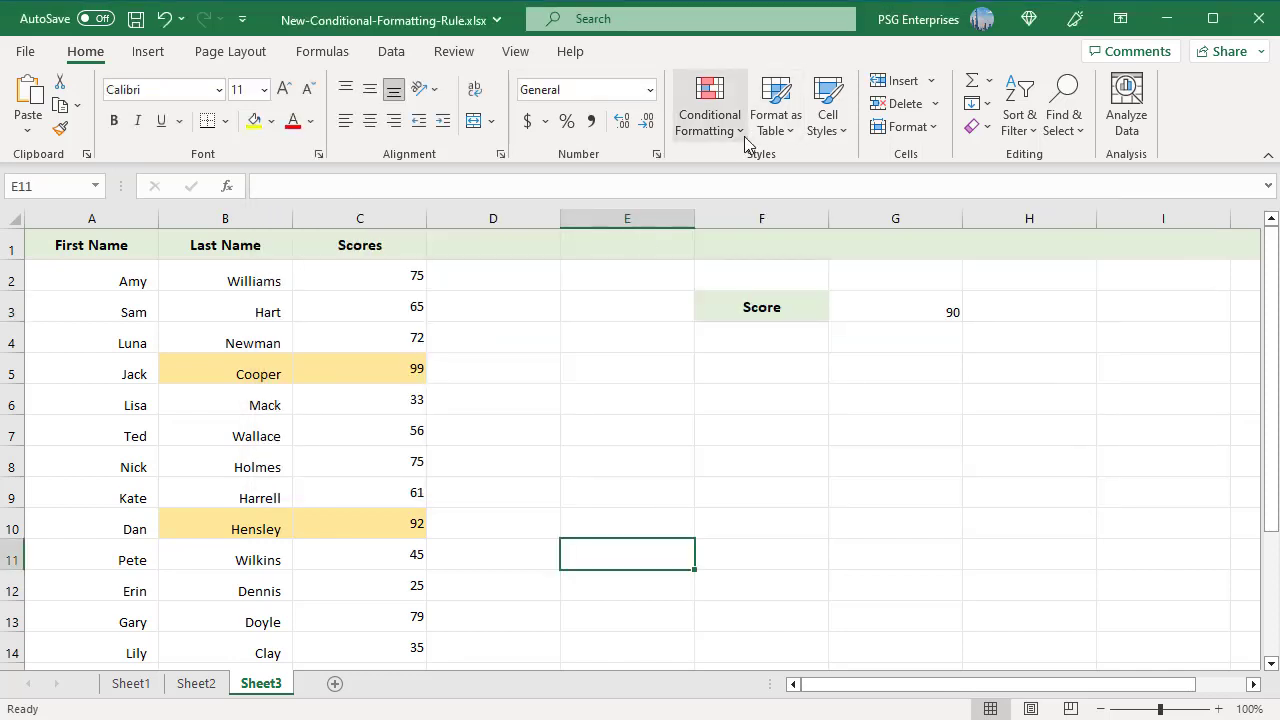
left_click(745, 130)
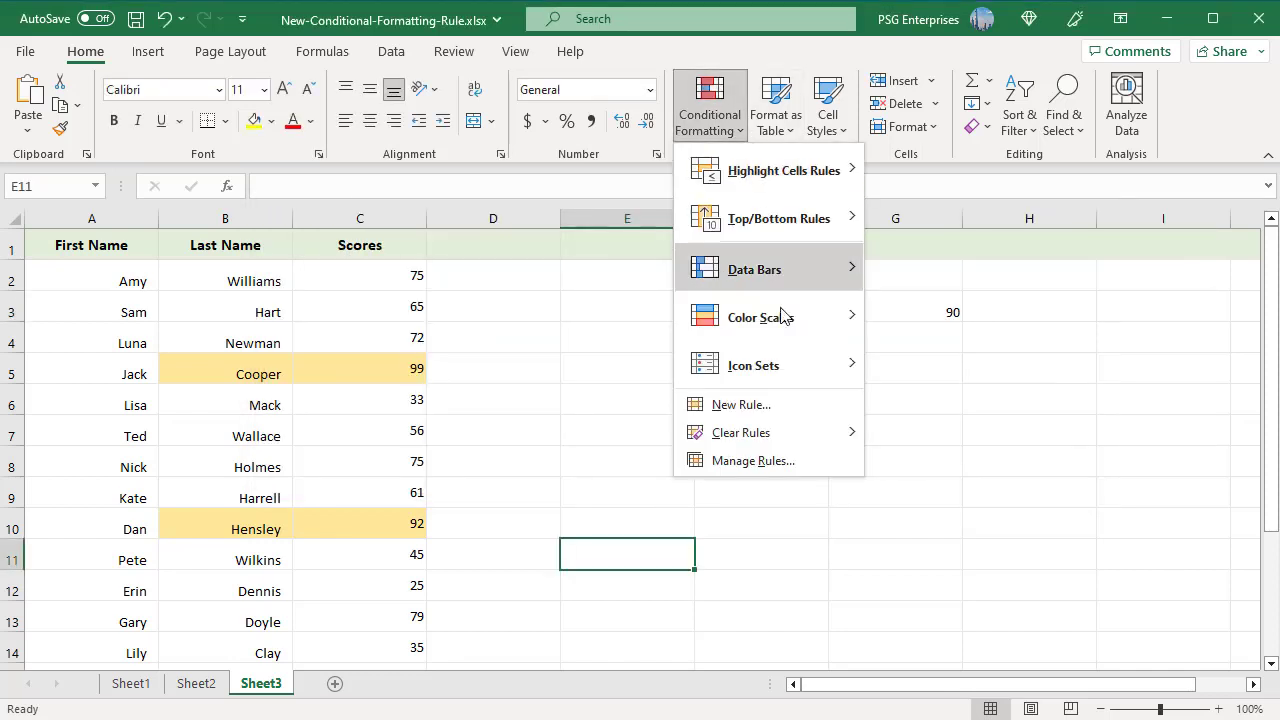
mouse_move(789, 433)
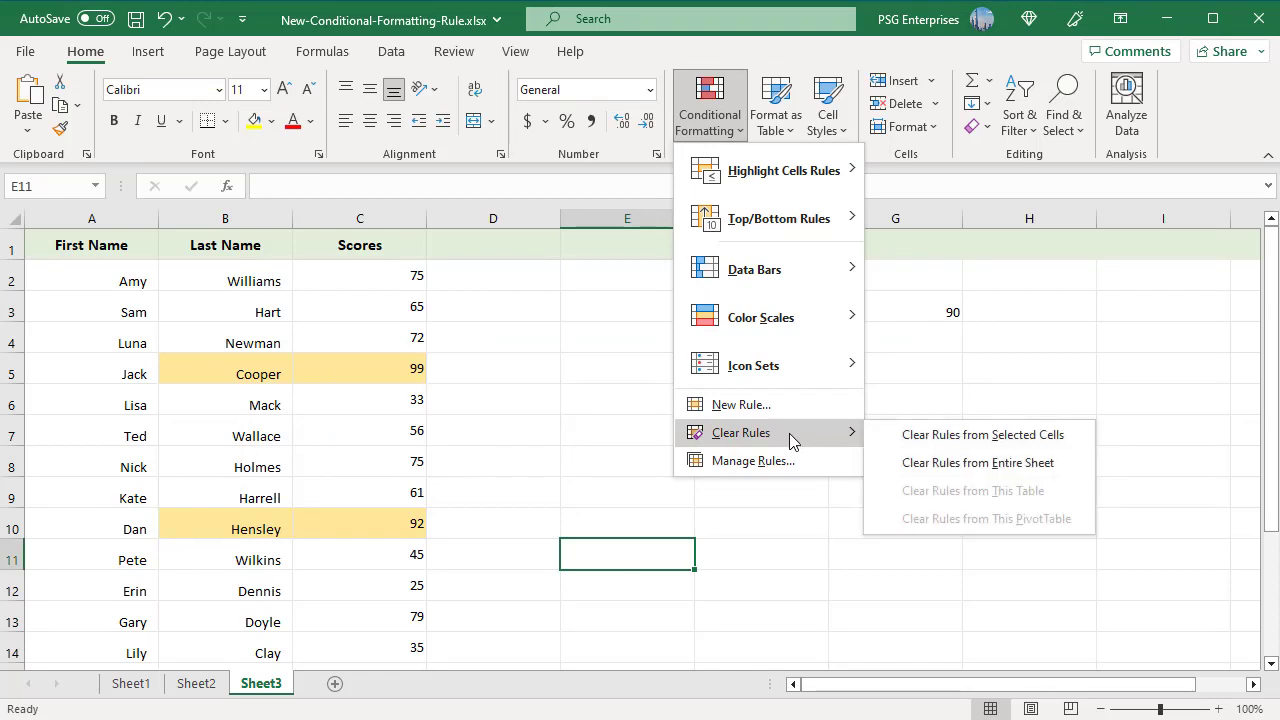